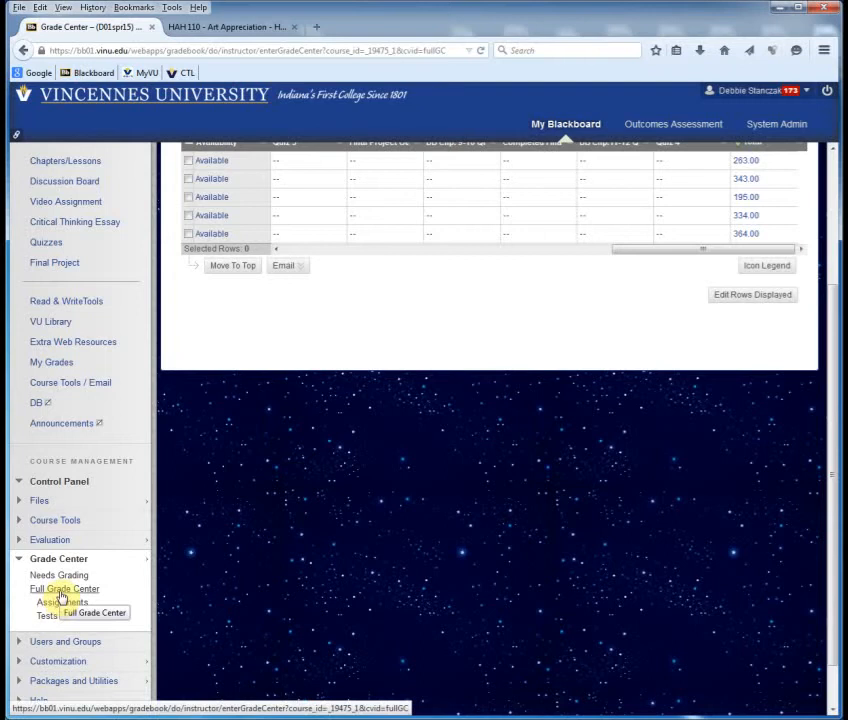
Step: Create a grading period named Midterm Running Total in the Full Grade Center, with no dates
{"action": "left_click", "coordinate": [63, 598]}
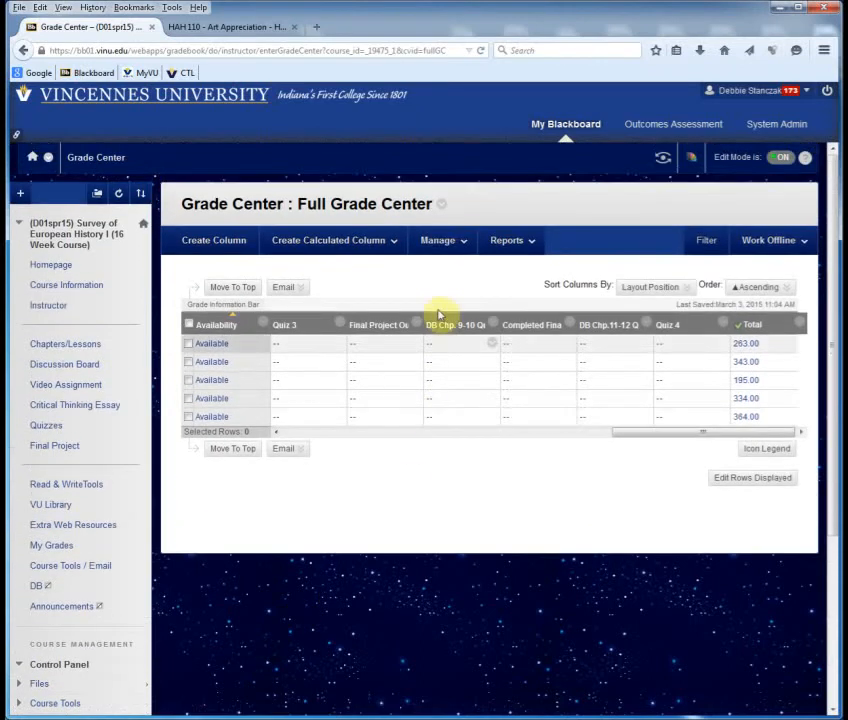
{"action": "left_click", "coordinate": [451, 244]}
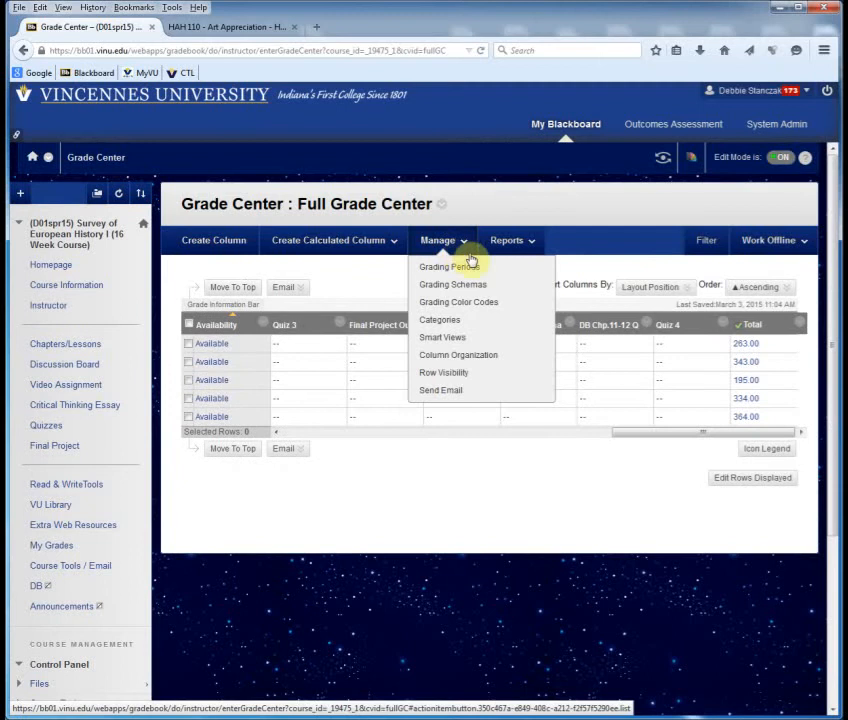
{"action": "left_click", "coordinate": [475, 270]}
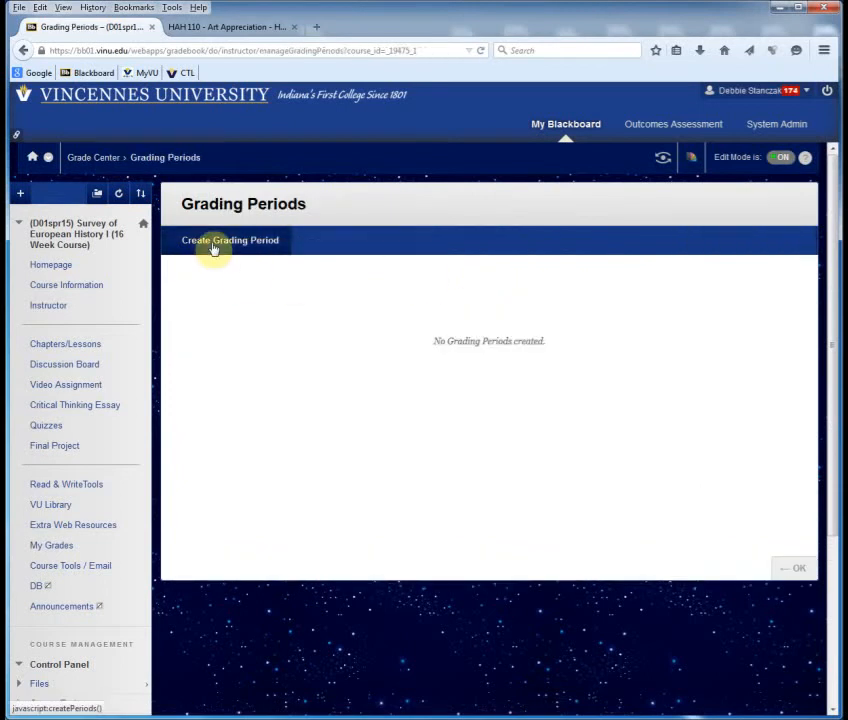
{"action": "left_click", "coordinate": [213, 249]}
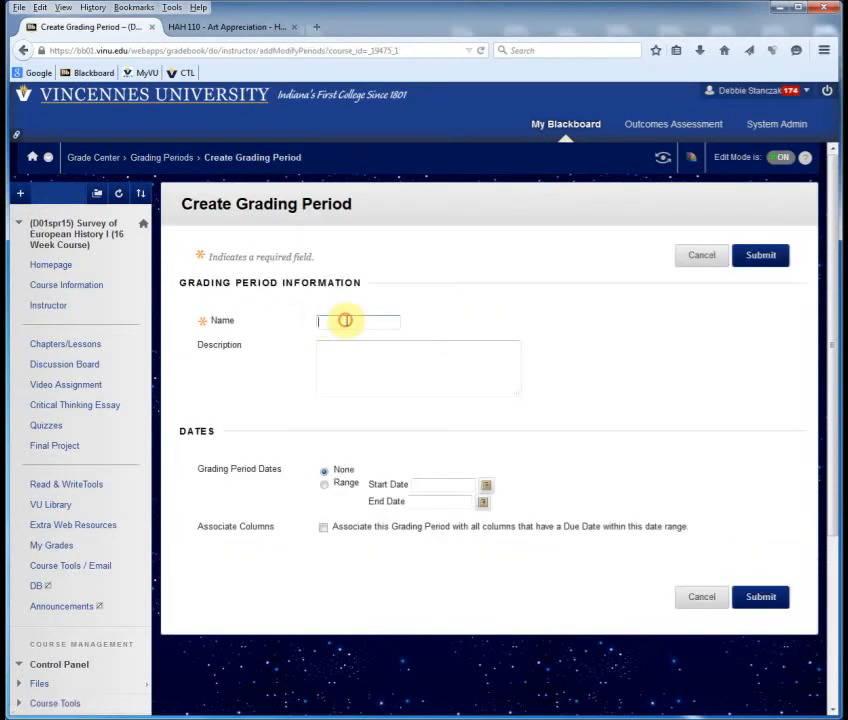
{"action": "left_click", "coordinate": [345, 320]}
{"action": "left_click", "coordinate": [361, 348]}
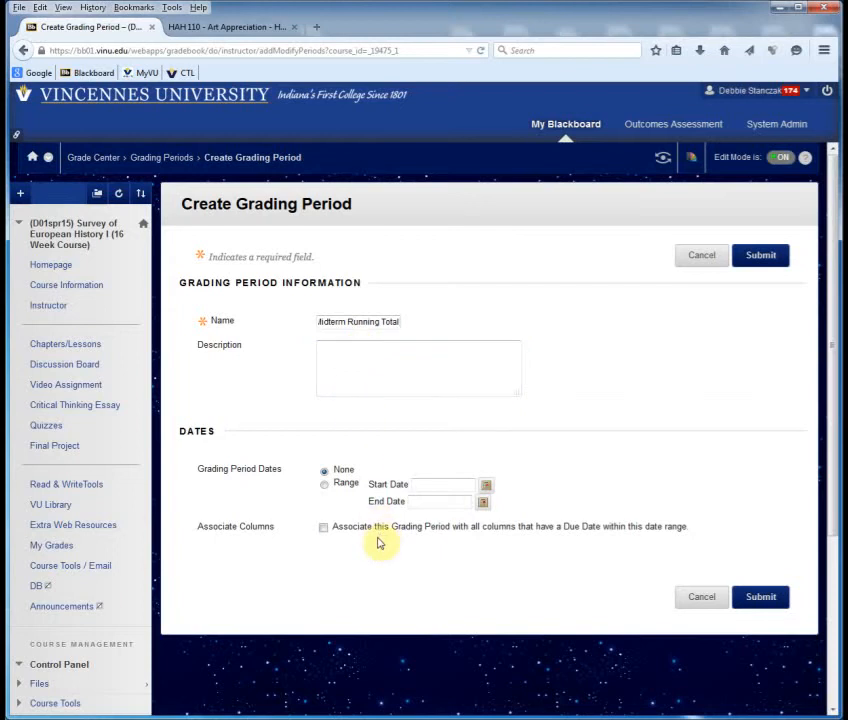
{"action": "left_click", "coordinate": [762, 598]}
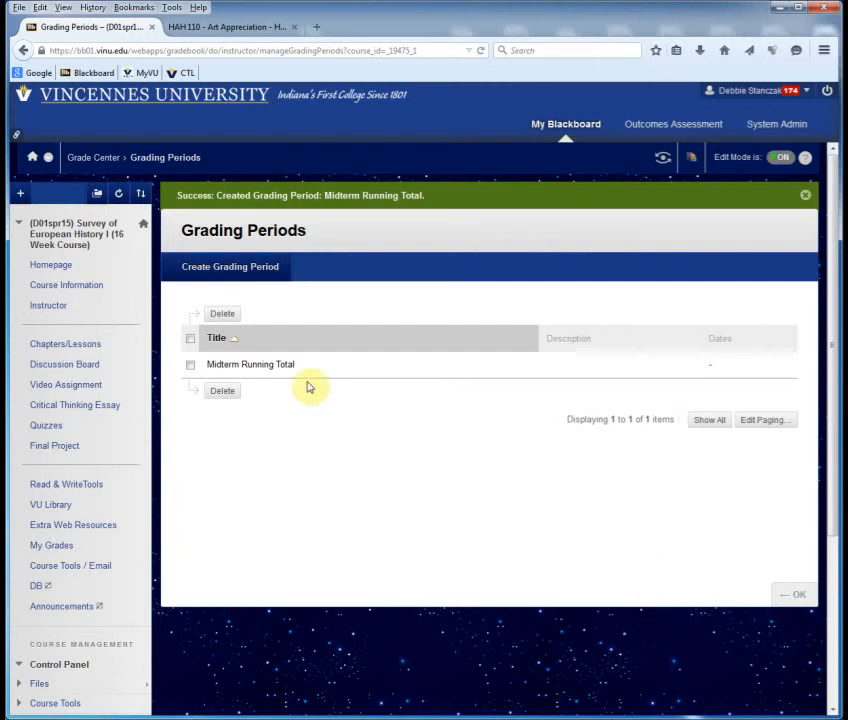
{"action": "mouse_move", "coordinate": [280, 373]}
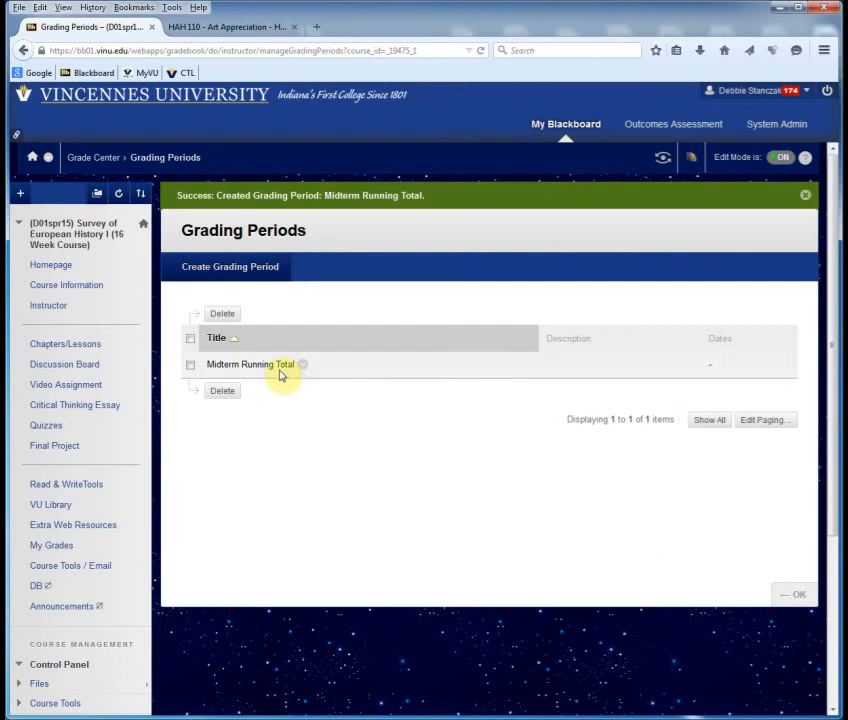
{"action": "left_click", "coordinate": [805, 195]}
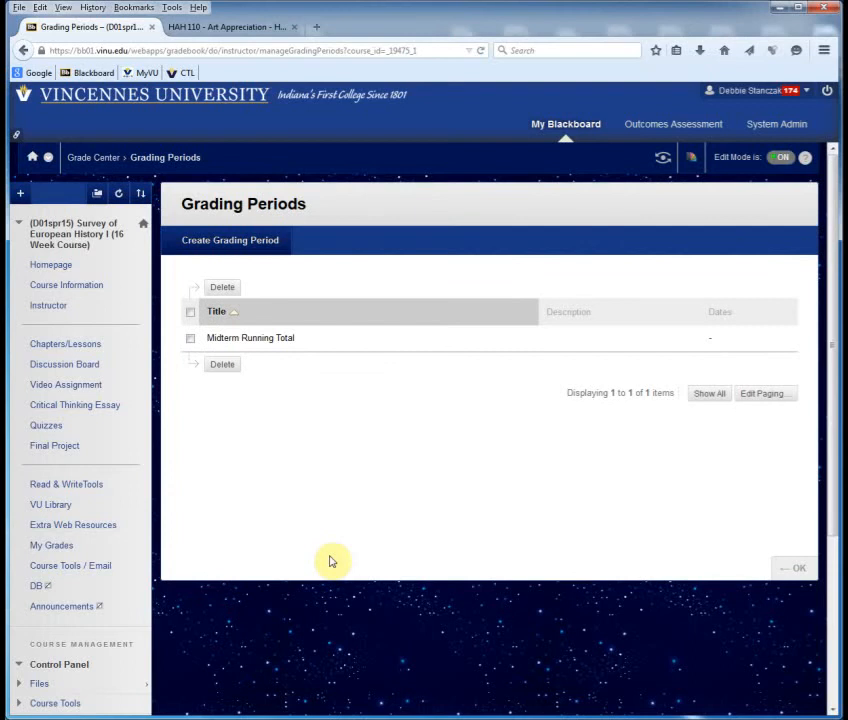
Step: Start a new calculated total column in the Full Grade Center and name it Midterm Running Total
{"action": "scroll", "coordinate": [332, 562], "scroll_direction": "down", "scroll_amount": 3}
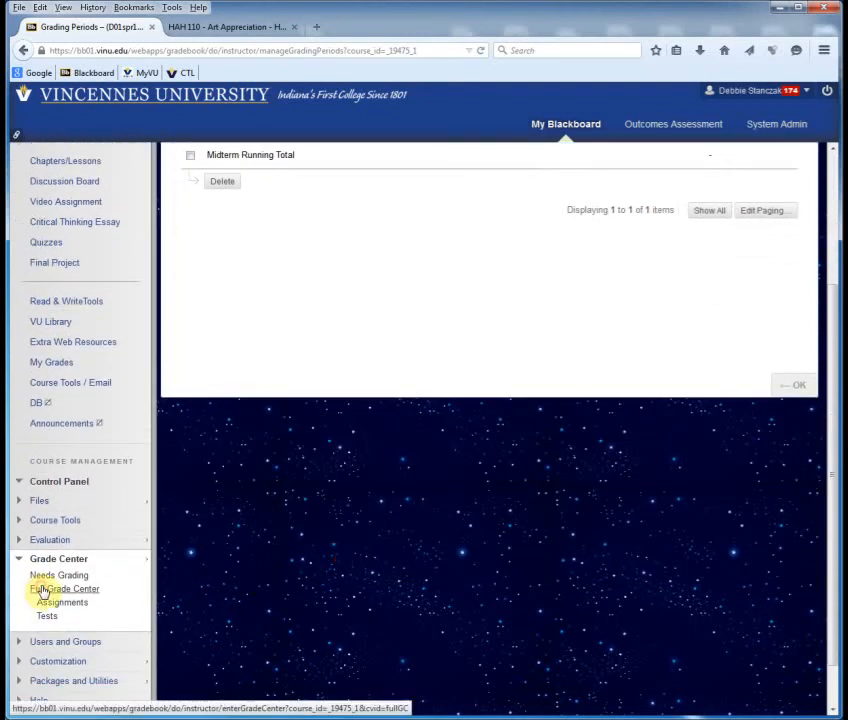
{"action": "left_click", "coordinate": [43, 590]}
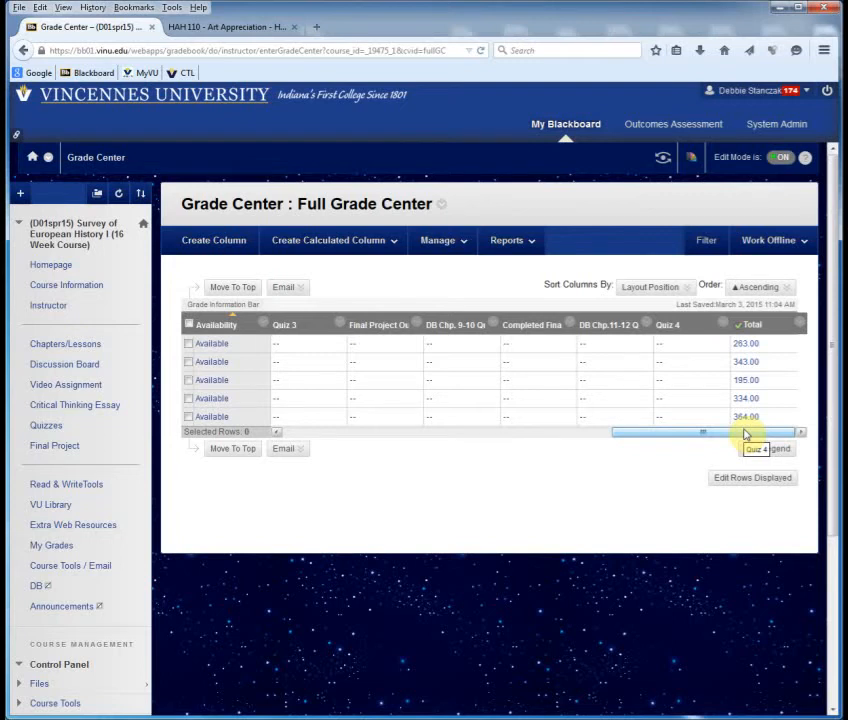
{"action": "left_click", "coordinate": [324, 244]}
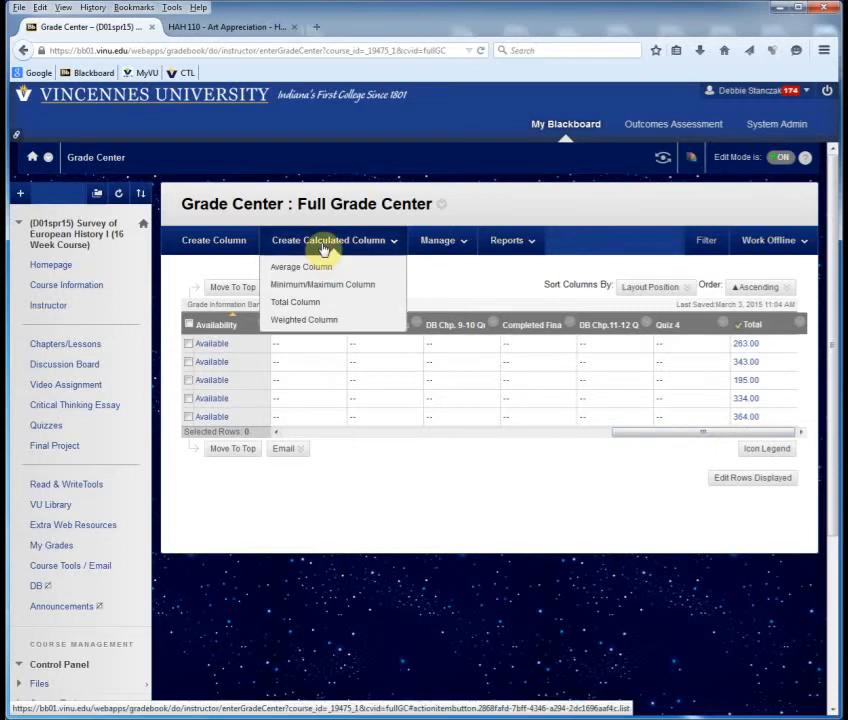
{"action": "left_click", "coordinate": [310, 304]}
{"action": "left_click", "coordinate": [331, 320]}
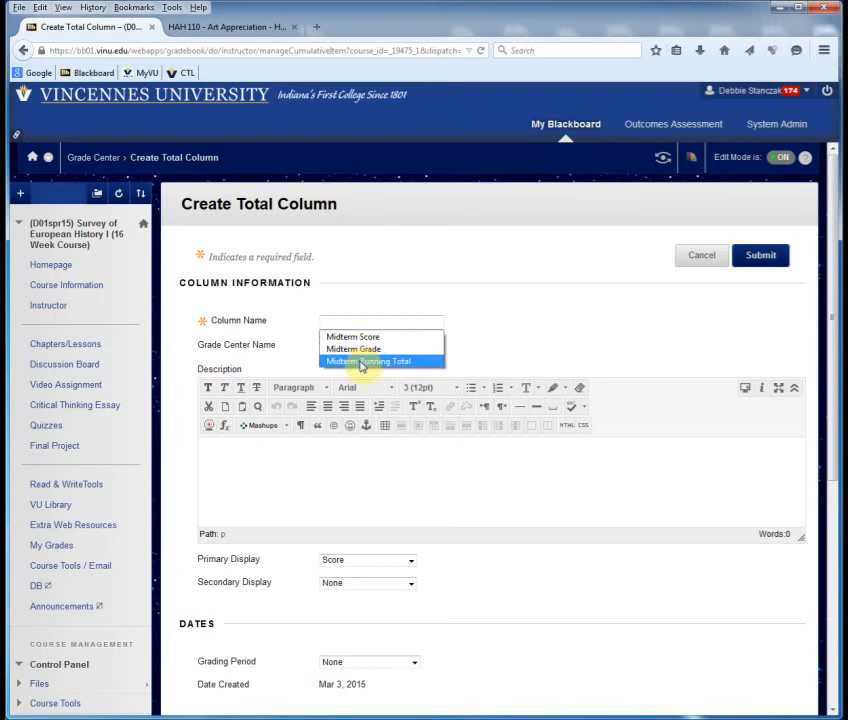
{"action": "left_click", "coordinate": [361, 363]}
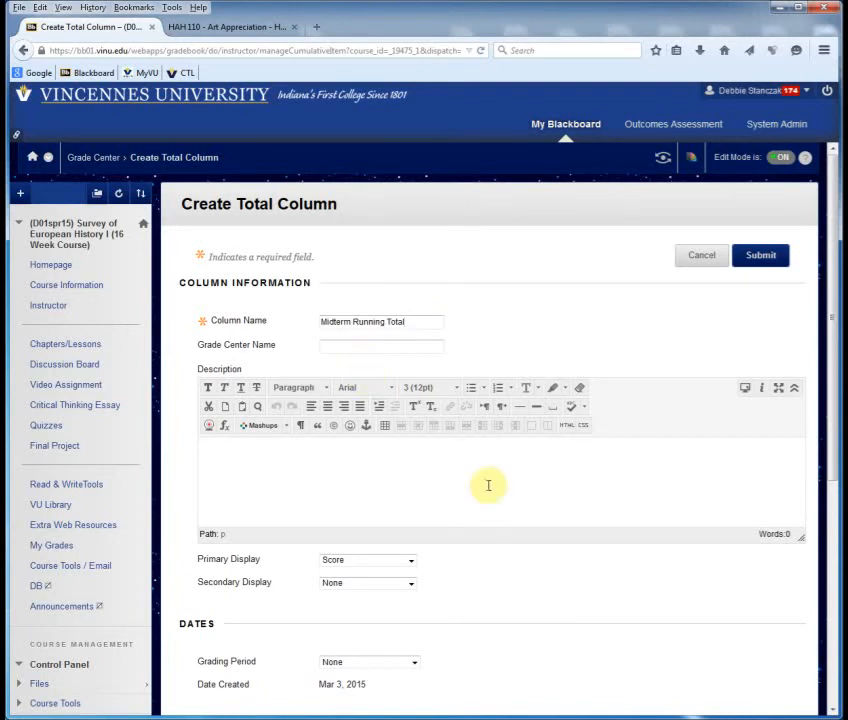
Step: Assign the new total column to the Midterm Running Total grading period
{"action": "scroll", "coordinate": [488, 485], "scroll_direction": "down", "scroll_amount": 3}
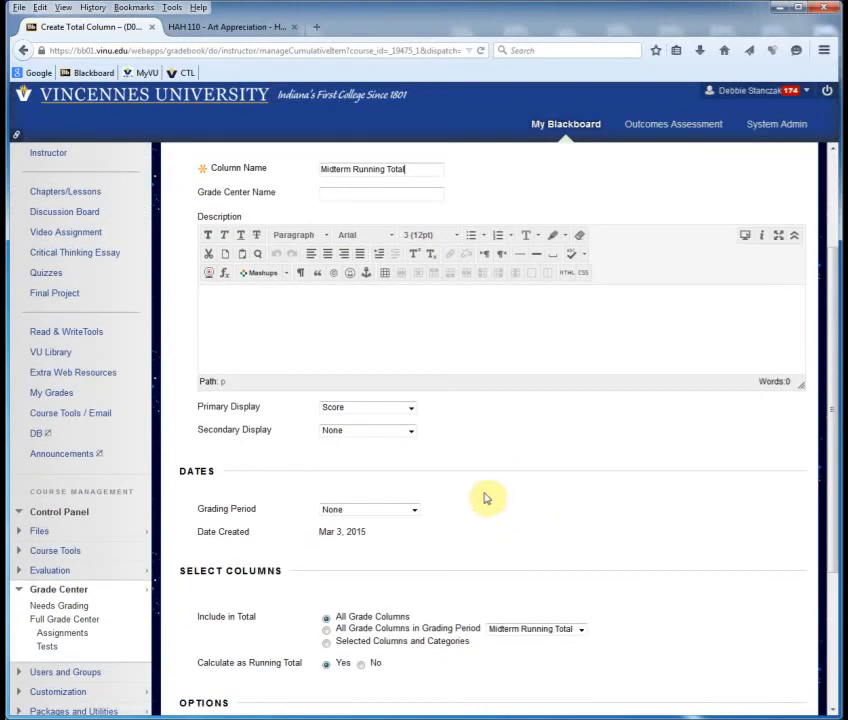
{"action": "scroll", "coordinate": [454, 485], "scroll_direction": "down", "scroll_amount": 1}
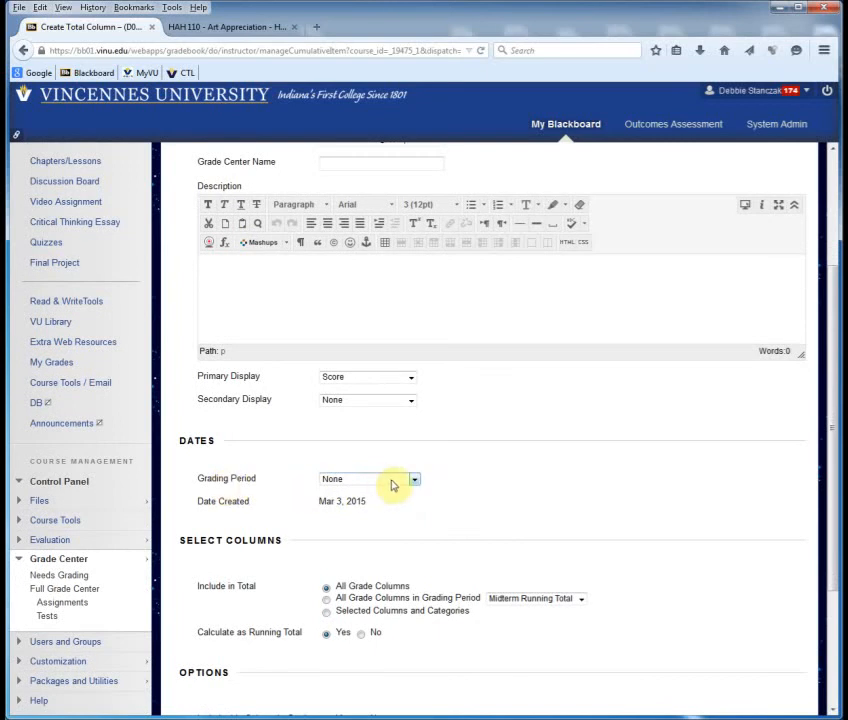
{"action": "left_click", "coordinate": [414, 483]}
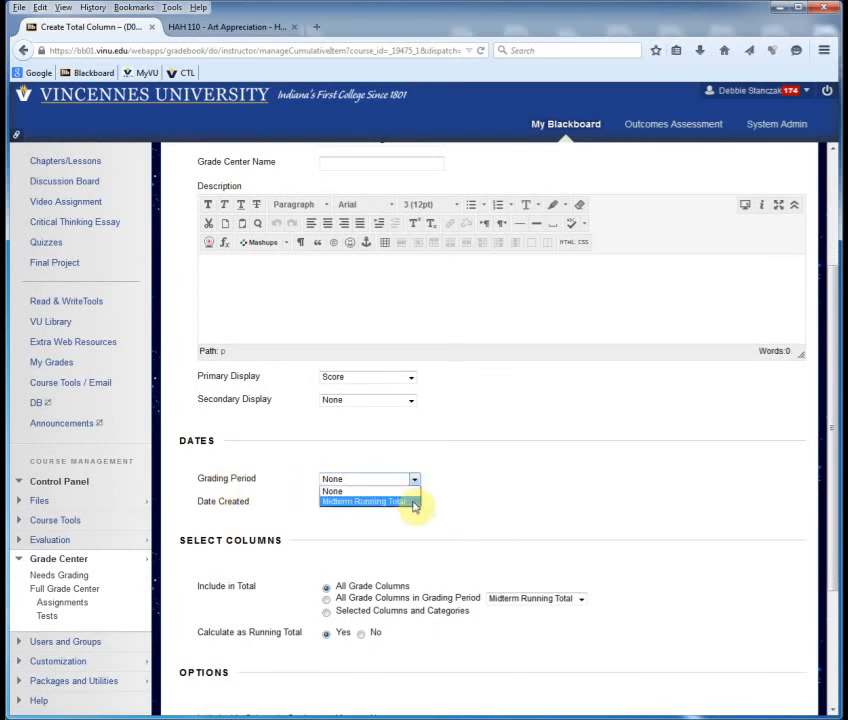
{"action": "left_click", "coordinate": [414, 506]}
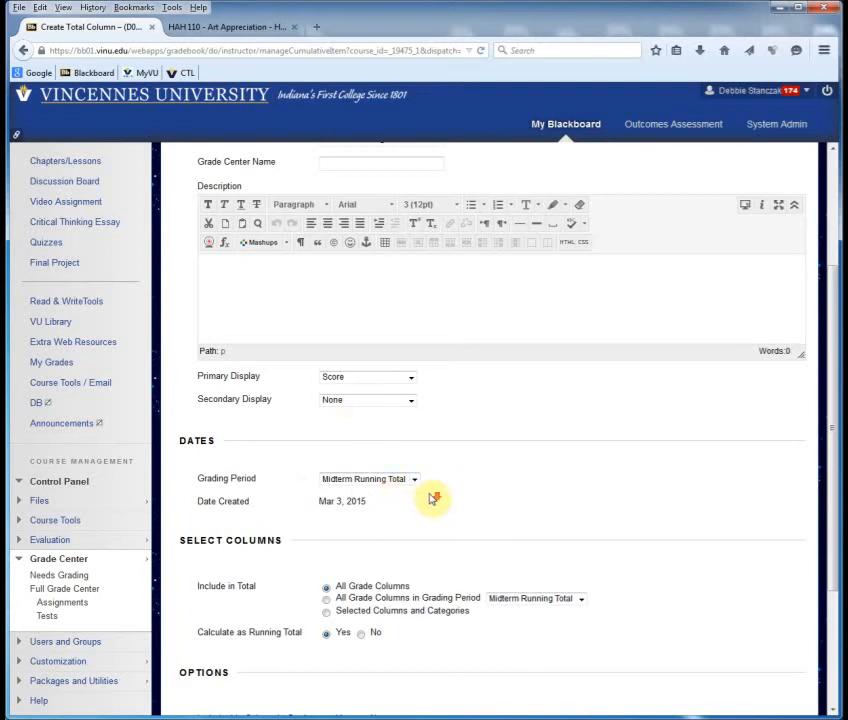
Step: Include all grade columns in the Midterm Running Total grading period in the total and submit the column
{"action": "scroll", "coordinate": [432, 498], "scroll_direction": "down", "scroll_amount": 3}
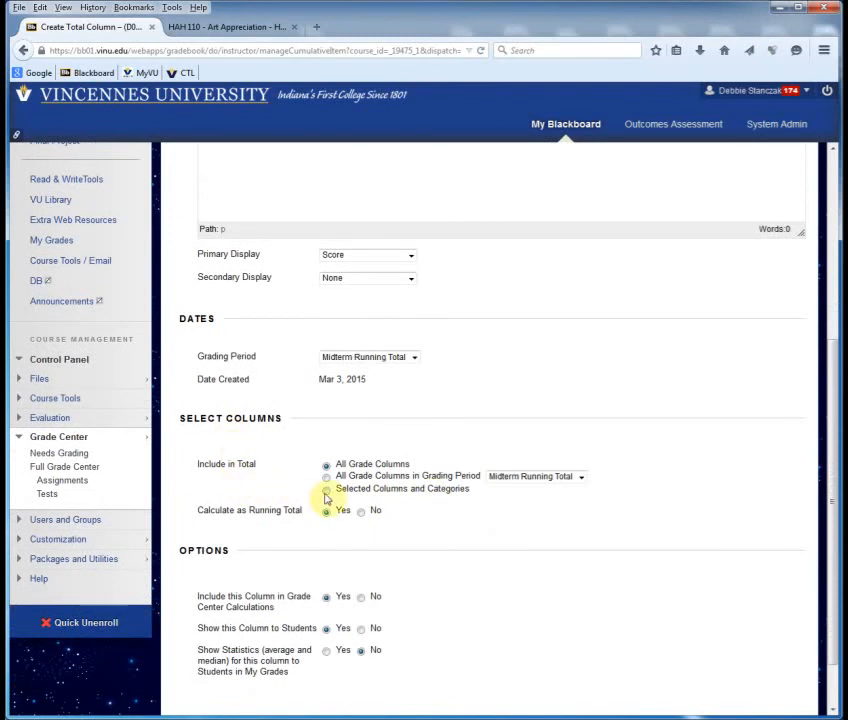
{"action": "left_click", "coordinate": [327, 478]}
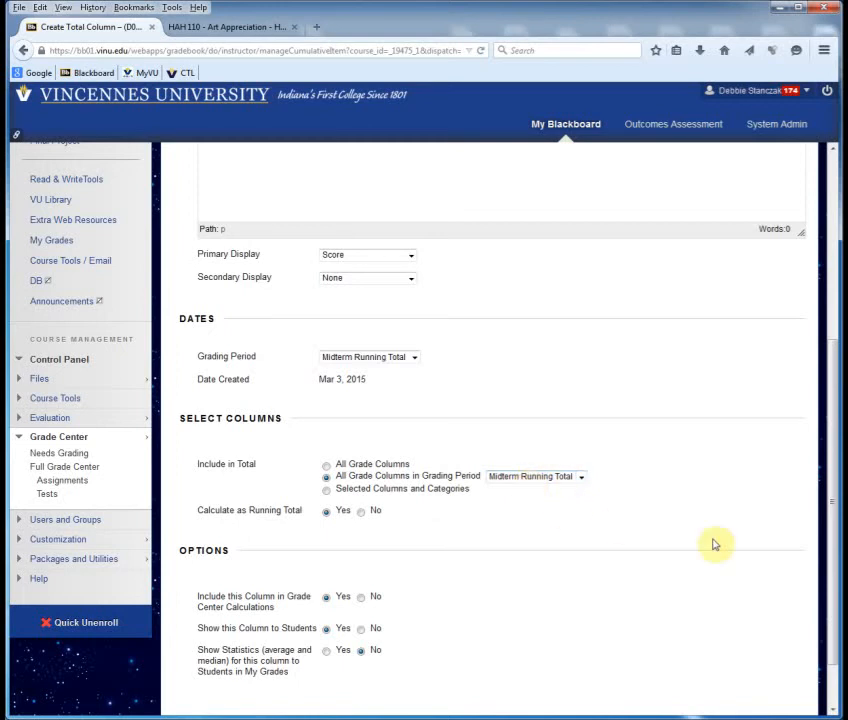
{"action": "scroll", "coordinate": [716, 543], "scroll_direction": "down", "scroll_amount": 2}
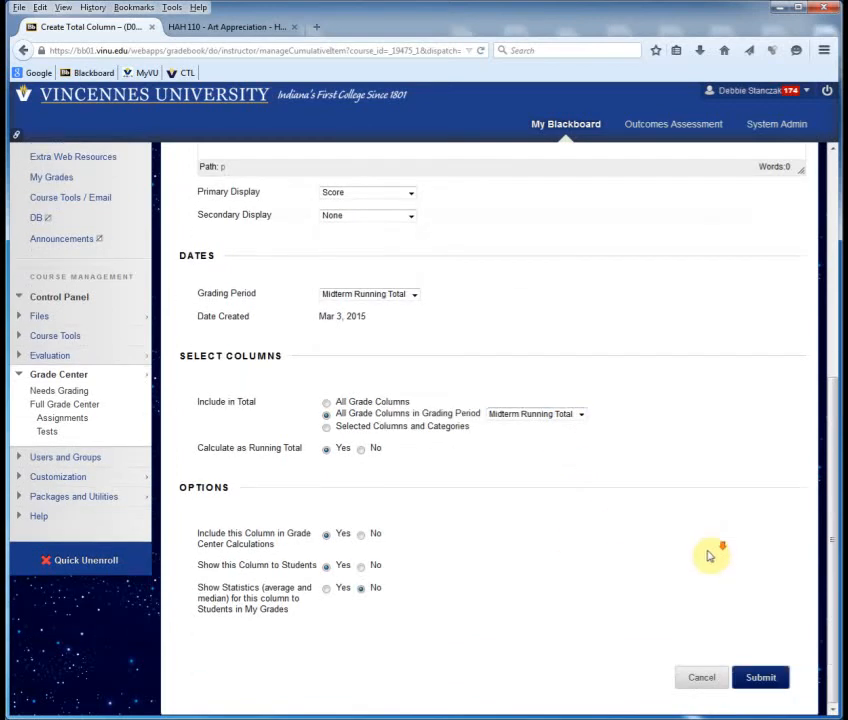
{"action": "left_click", "coordinate": [770, 684]}
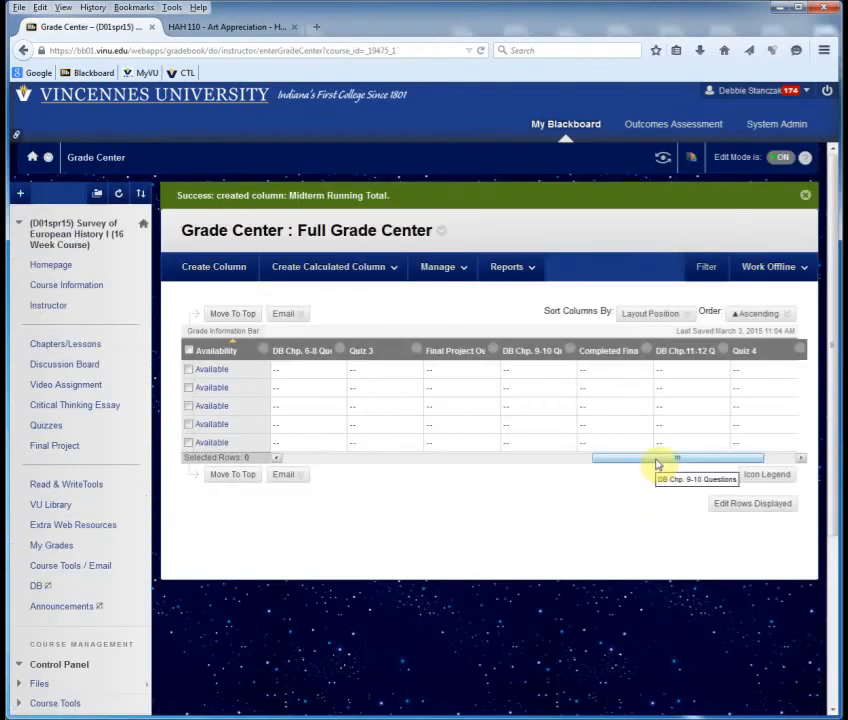
Step: View the first columns of the Full Grade Center and open its Column Organization page
{"action": "left_click_drag", "start_coordinate": [655, 462], "coordinate": [382, 460]}
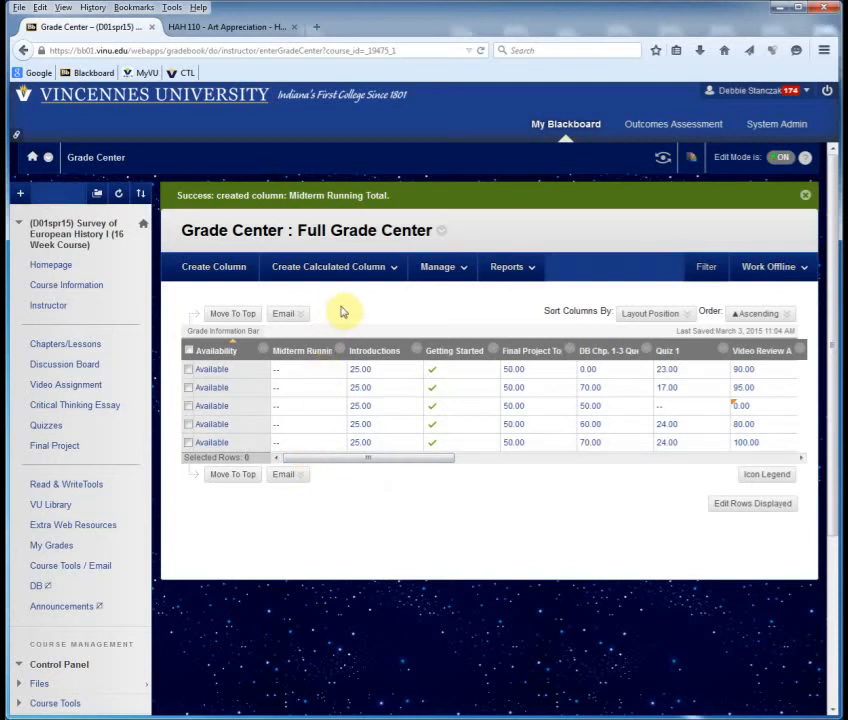
{"action": "left_click", "coordinate": [445, 268]}
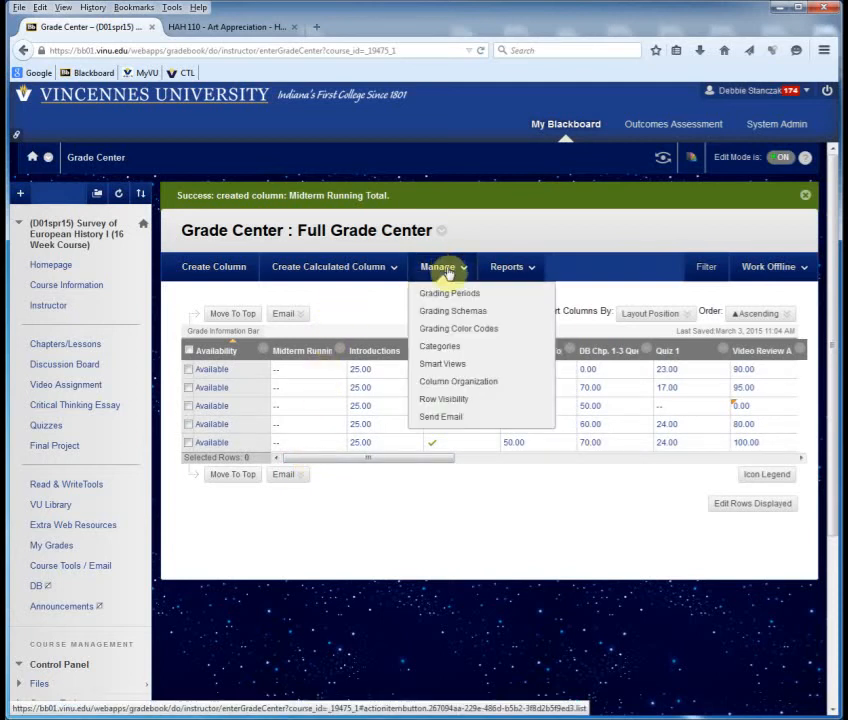
{"action": "left_click", "coordinate": [457, 382]}
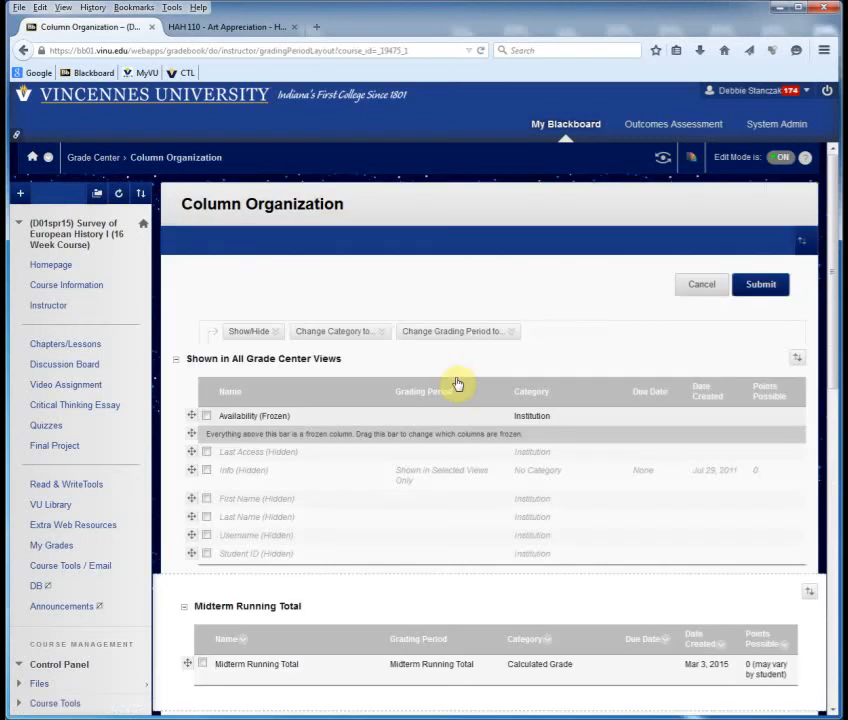
Step: Examine the grade columns shown in selected views only and the options for changing their category and grading period
{"action": "scroll", "coordinate": [457, 385], "scroll_direction": "down", "scroll_amount": 4}
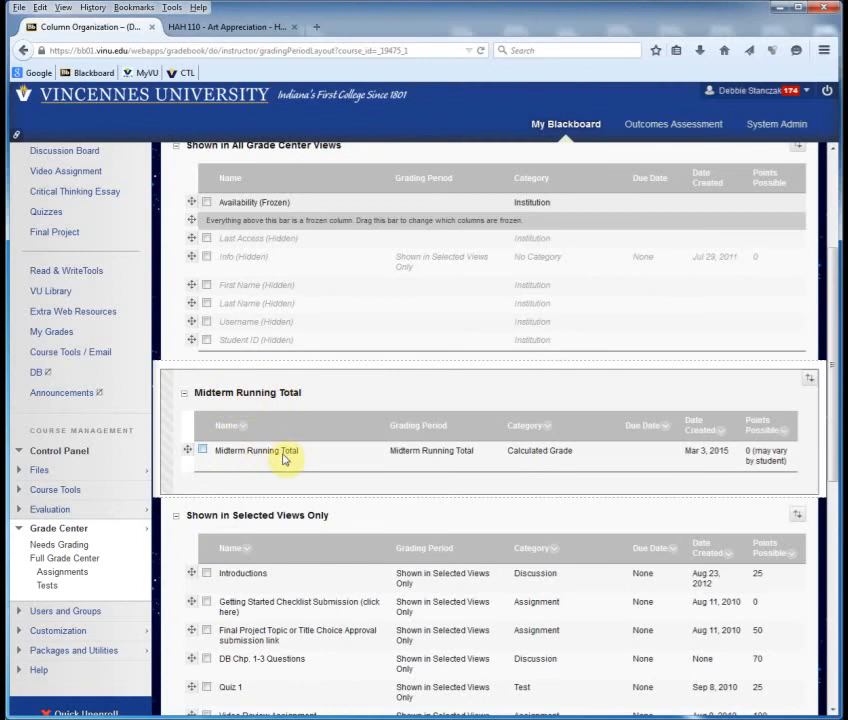
{"action": "scroll", "coordinate": [283, 459], "scroll_direction": "down", "scroll_amount": 1}
{"action": "scroll", "coordinate": [283, 459], "scroll_direction": "down", "scroll_amount": 3}
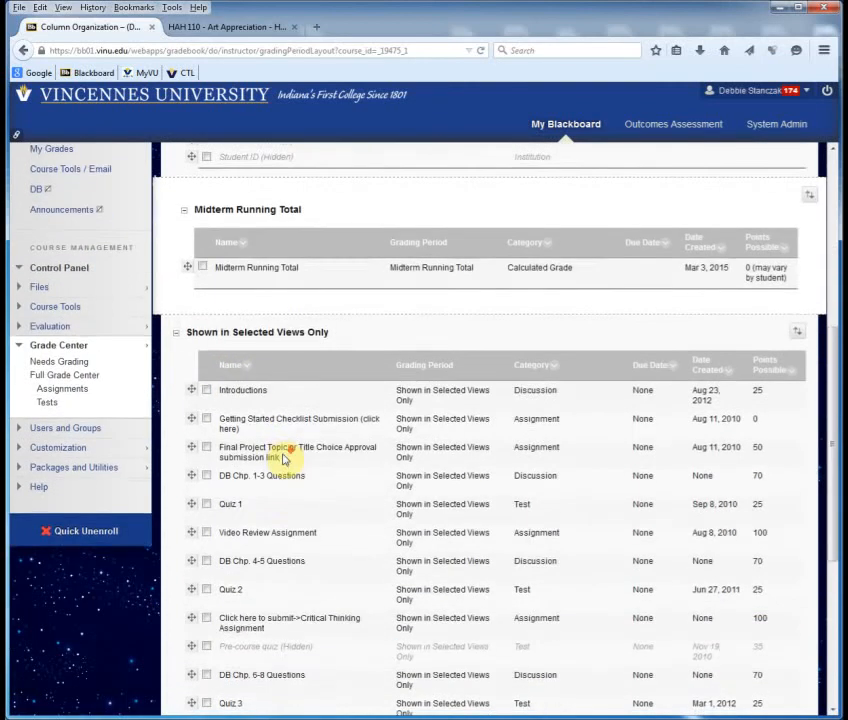
{"action": "scroll", "coordinate": [283, 459], "scroll_direction": "down", "scroll_amount": 1}
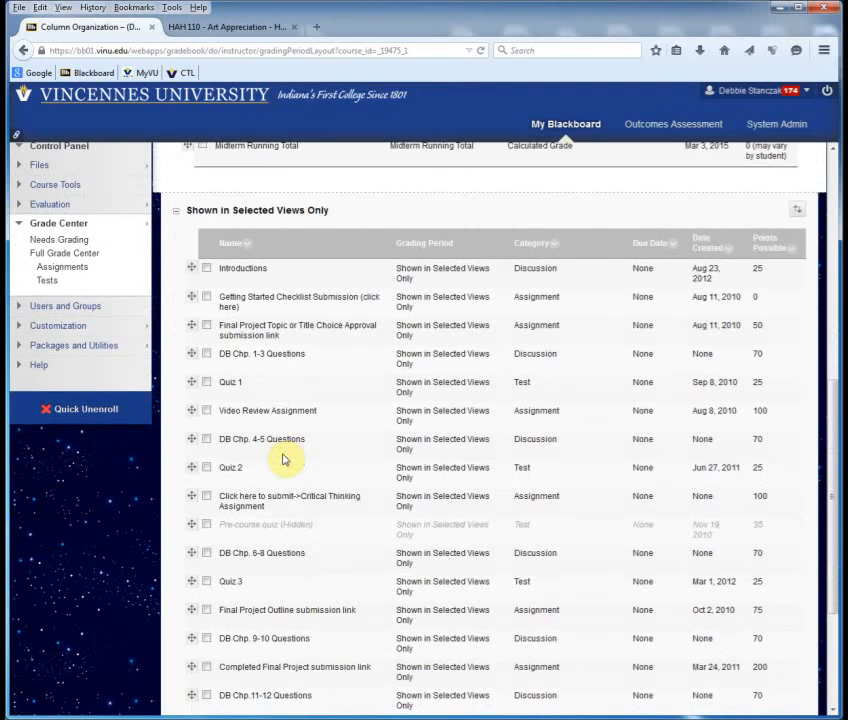
{"action": "scroll", "coordinate": [283, 459], "scroll_direction": "up", "scroll_amount": 1}
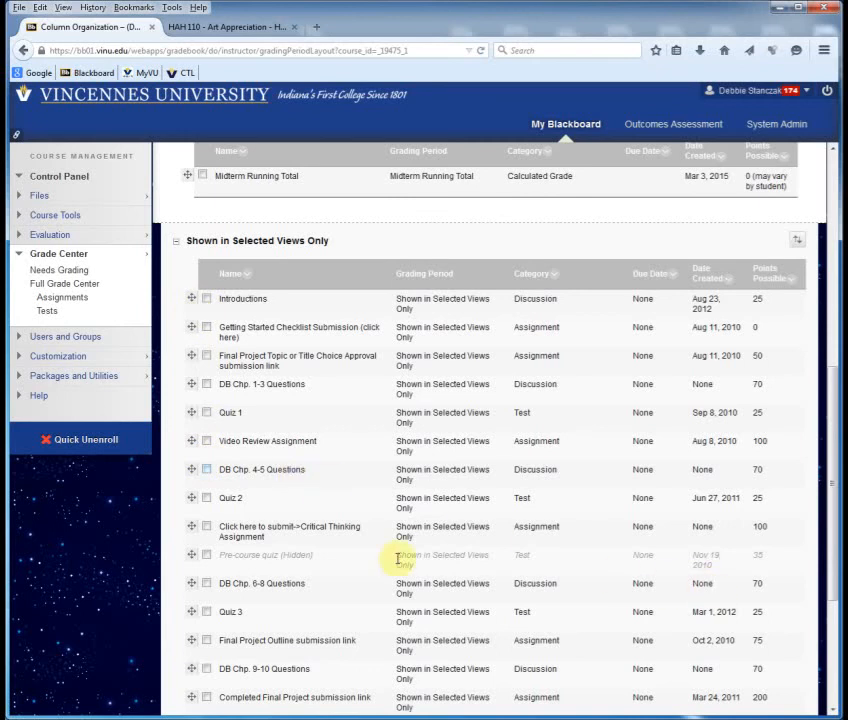
{"action": "scroll", "coordinate": [564, 619], "scroll_direction": "down", "scroll_amount": 5}
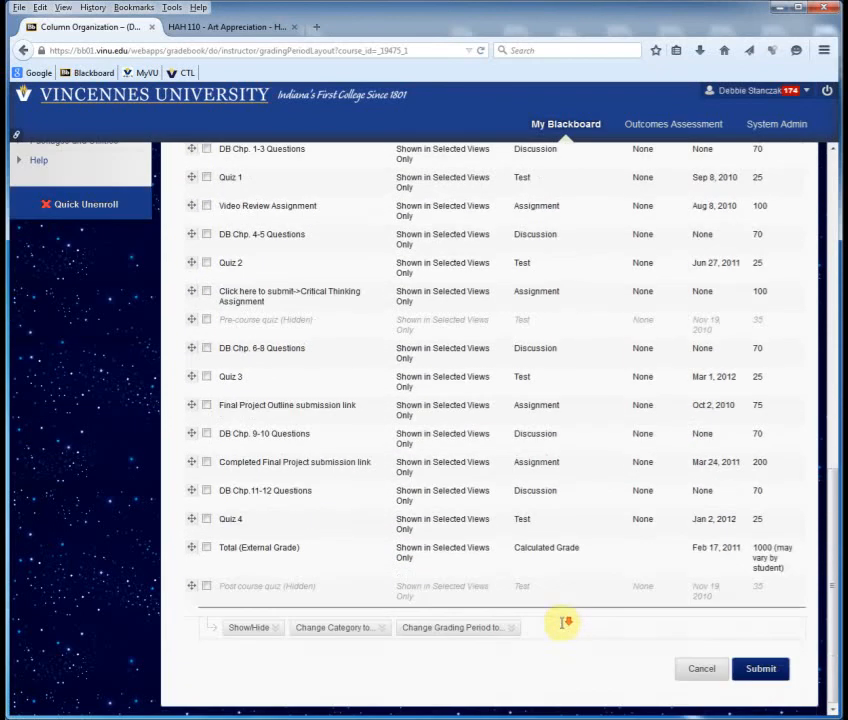
{"action": "left_click", "coordinate": [405, 628]}
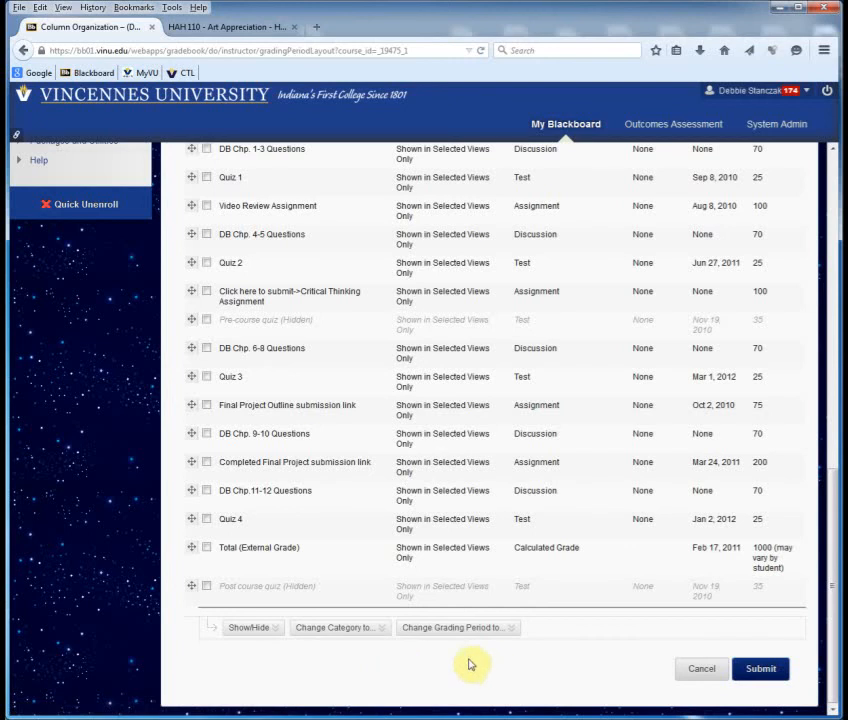
{"action": "left_click", "coordinate": [335, 628]}
{"action": "left_click", "coordinate": [443, 654]}
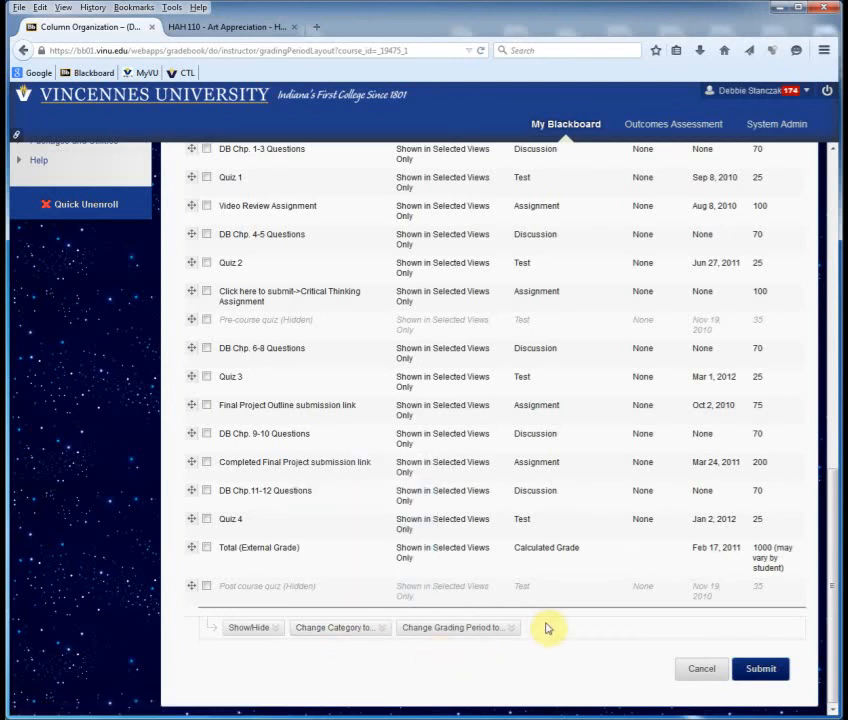
{"action": "scroll", "coordinate": [548, 625], "scroll_direction": "up", "scroll_amount": 1}
{"action": "scroll", "coordinate": [548, 625], "scroll_direction": "up", "scroll_amount": 4}
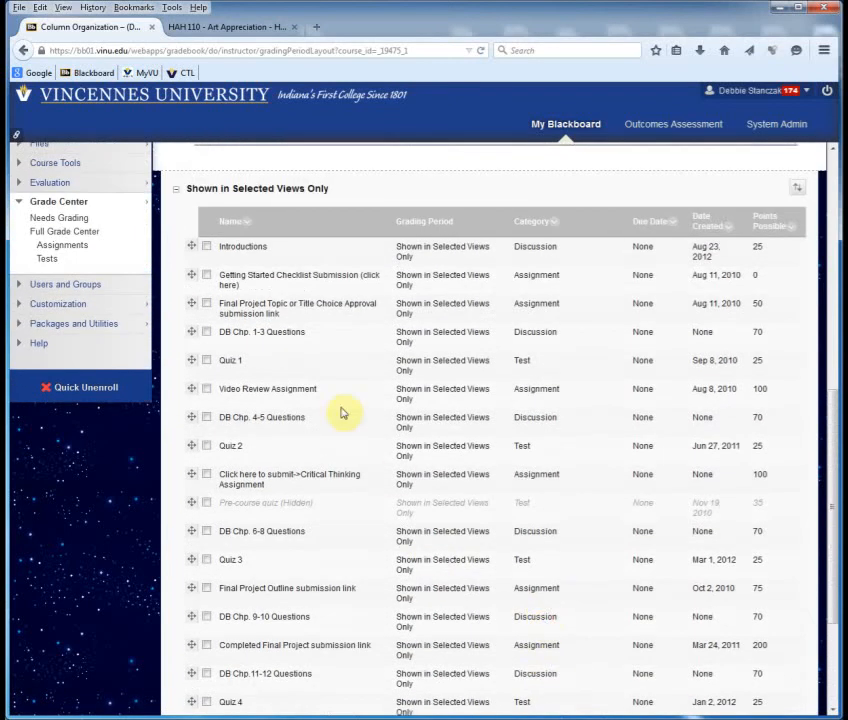
Step: Change the grading period of the nine columns from Introductions through the Critical Thinking Assignment to Midterm Running Total
{"action": "left_click", "coordinate": [206, 246]}
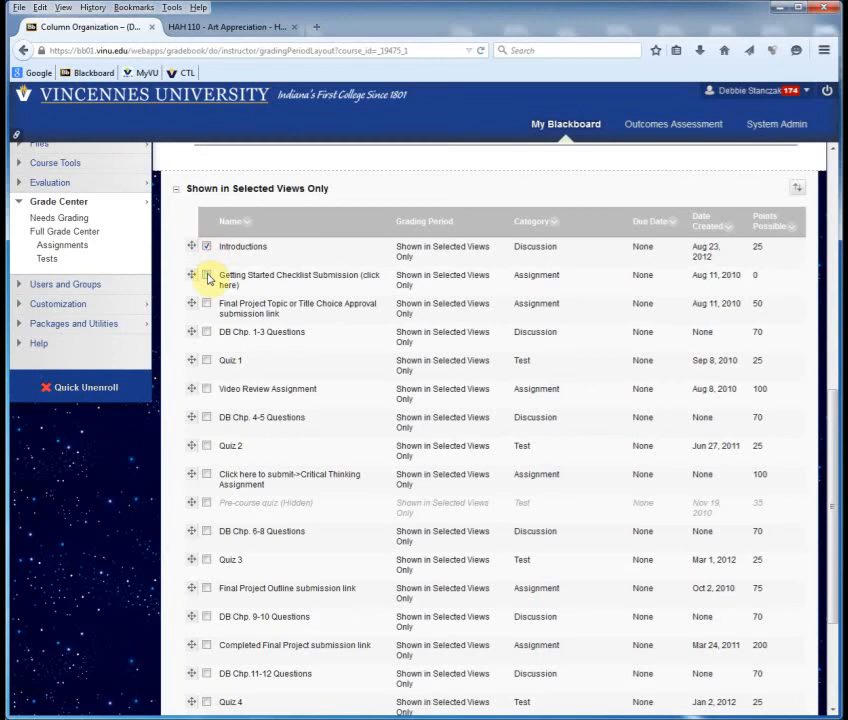
{"action": "left_click", "coordinate": [206, 276]}
{"action": "left_click", "coordinate": [206, 303]}
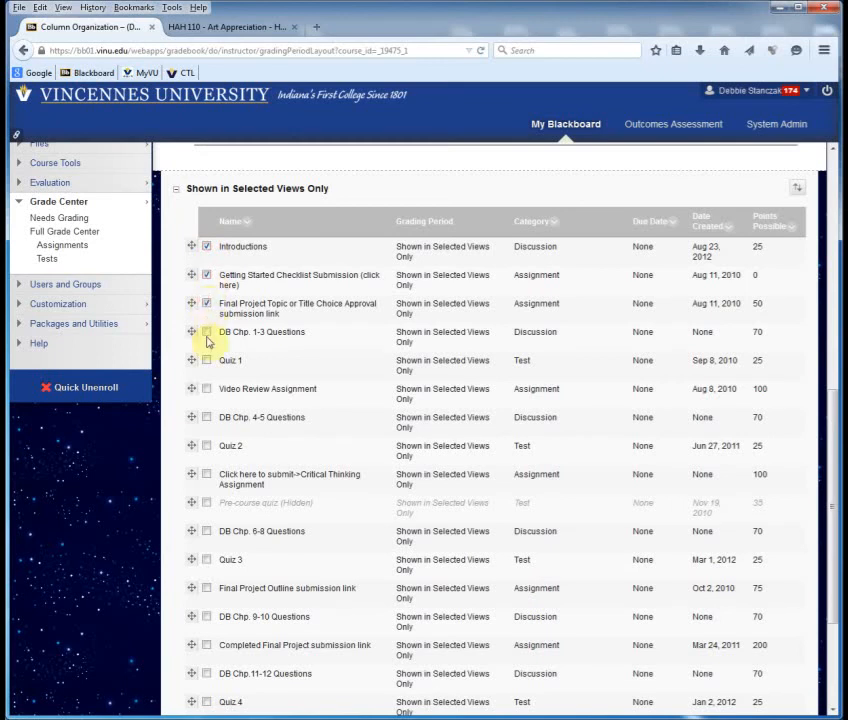
{"action": "left_click", "coordinate": [207, 333]}
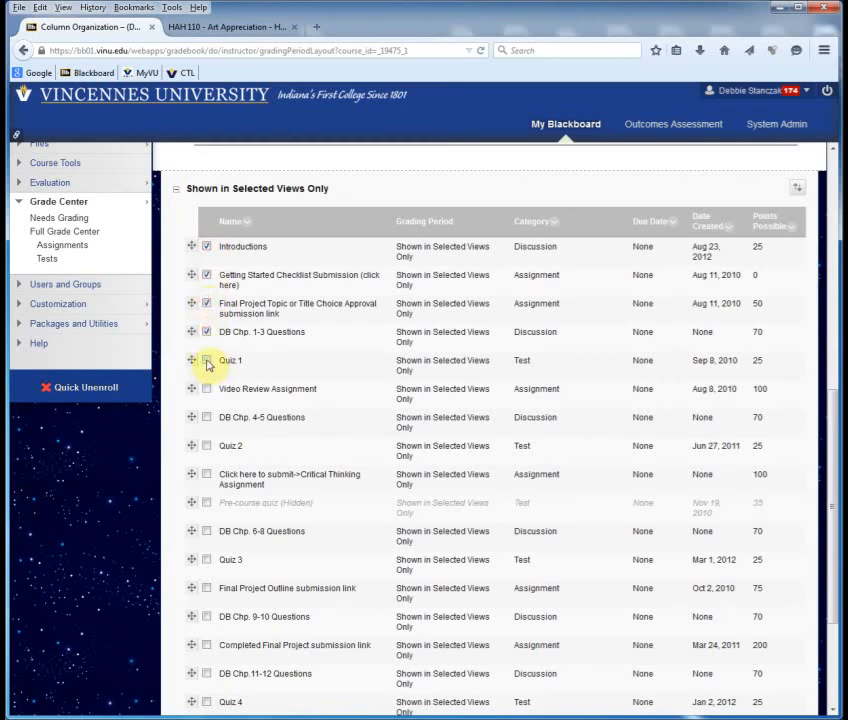
{"action": "left_click", "coordinate": [207, 362]}
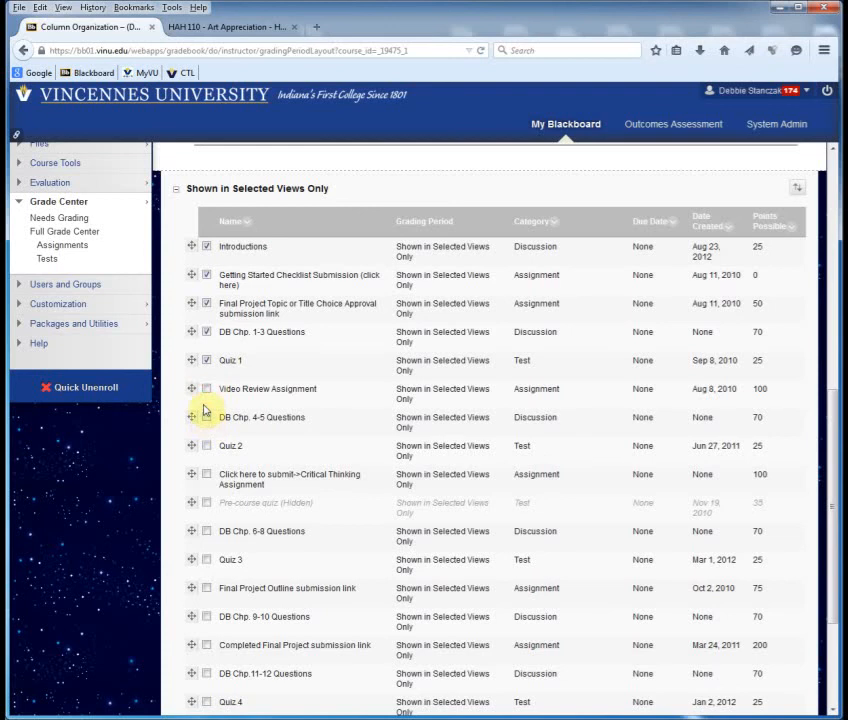
{"action": "left_click", "coordinate": [206, 389]}
{"action": "left_click", "coordinate": [206, 417]}
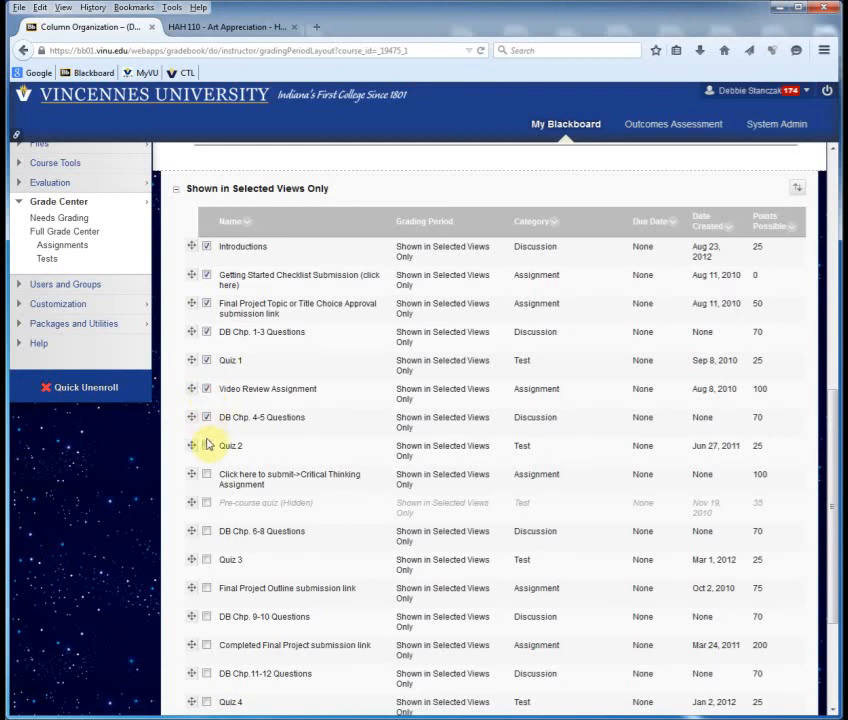
{"action": "left_click", "coordinate": [207, 476]}
{"action": "left_click", "coordinate": [207, 447]}
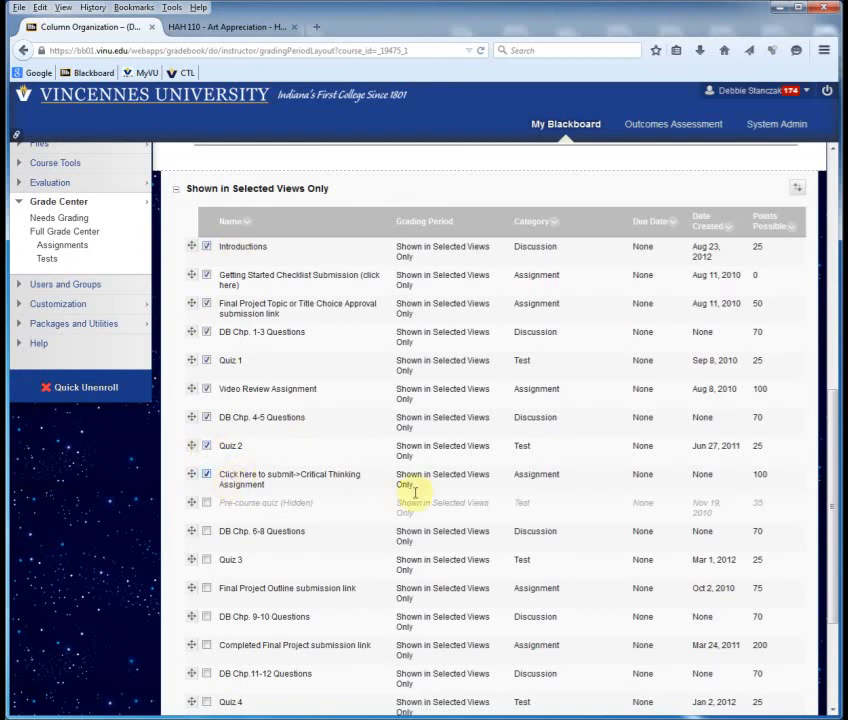
{"action": "scroll", "coordinate": [631, 615], "scroll_direction": "up", "scroll_amount": 2}
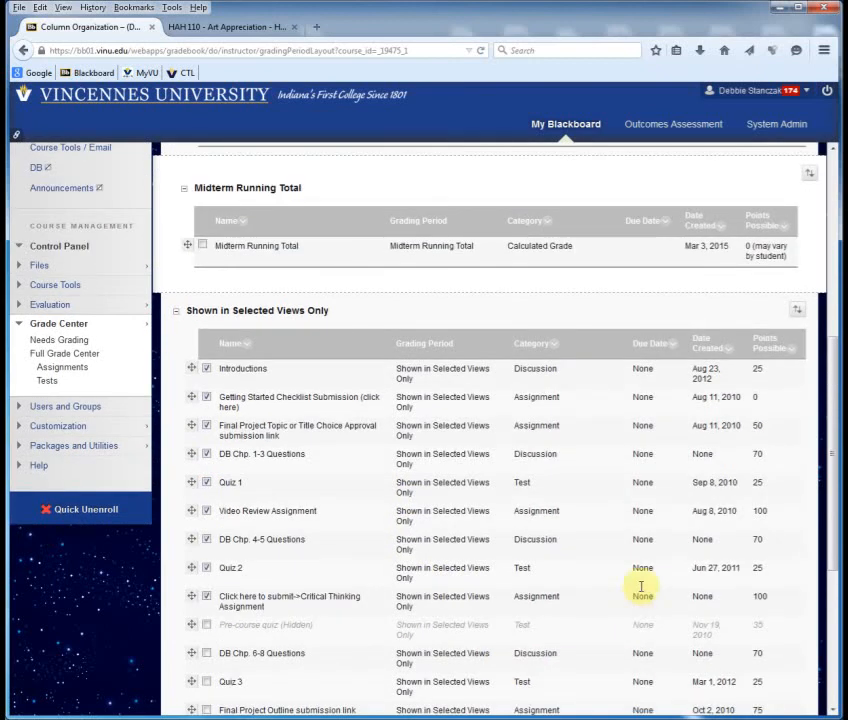
{"action": "scroll", "coordinate": [640, 595], "scroll_direction": "up", "scroll_amount": 3}
{"action": "scroll", "coordinate": [640, 590], "scroll_direction": "up", "scroll_amount": 3}
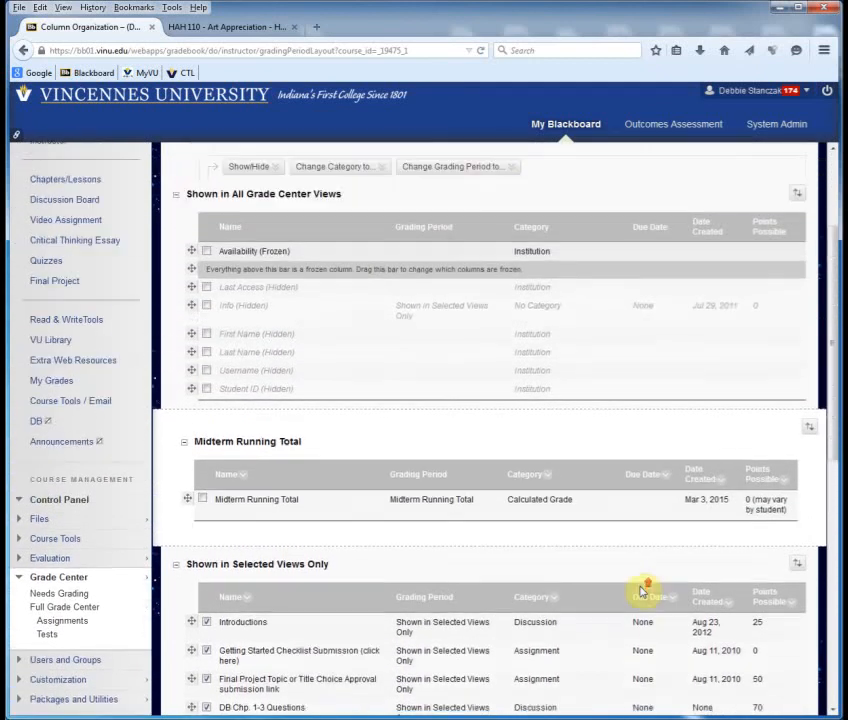
{"action": "left_click", "coordinate": [458, 187]}
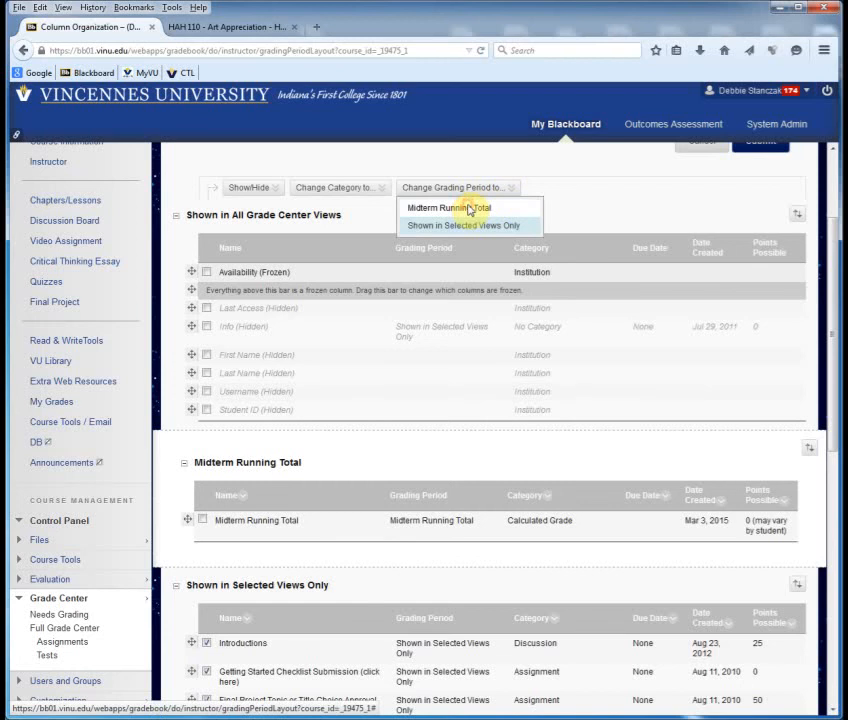
{"action": "left_click", "coordinate": [470, 209]}
Step: Move the Midterm Running Total column to the end of its grading period, after the Critical Thinking Assignment
{"action": "scroll", "coordinate": [466, 375], "scroll_direction": "down", "scroll_amount": 2}
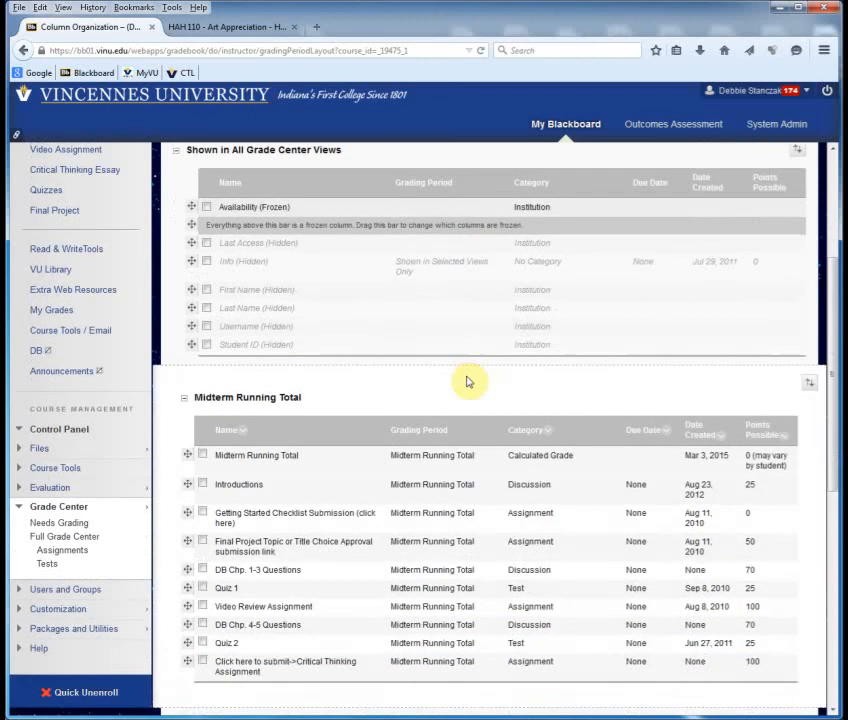
{"action": "scroll", "coordinate": [466, 381], "scroll_direction": "down", "scroll_amount": 3}
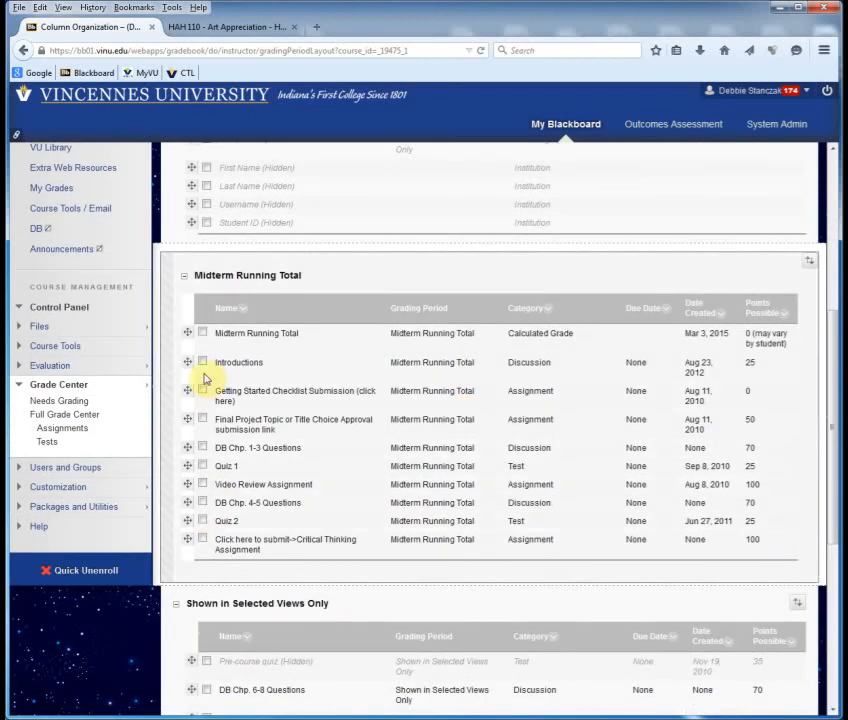
{"action": "scroll", "coordinate": [309, 617], "scroll_direction": "down", "scroll_amount": 7}
{"action": "left_click", "coordinate": [388, 668]}
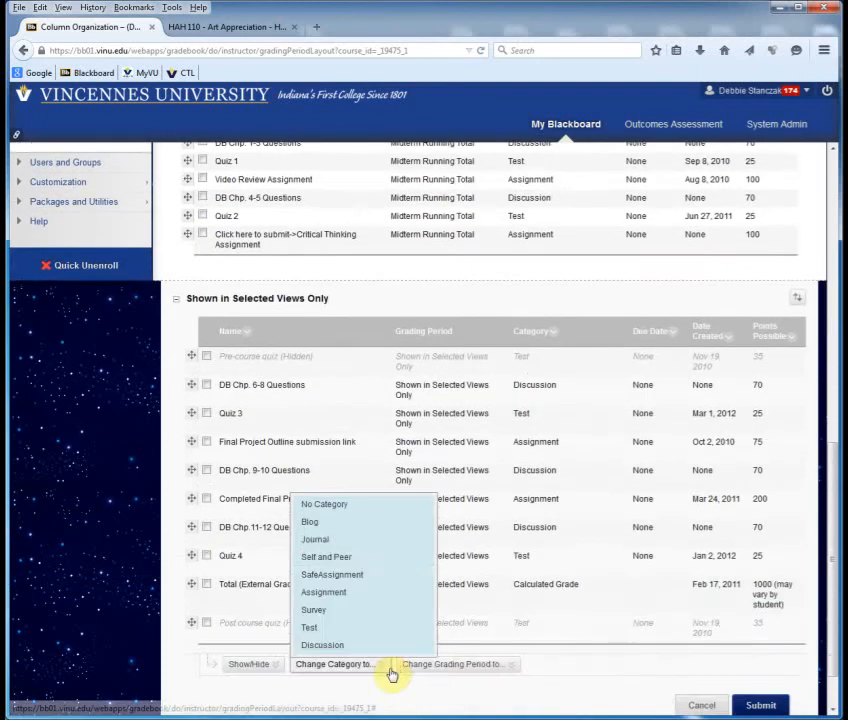
{"action": "scroll", "coordinate": [391, 672], "scroll_direction": "up", "scroll_amount": 3}
{"action": "scroll", "coordinate": [390, 662], "scroll_direction": "up", "scroll_amount": 5}
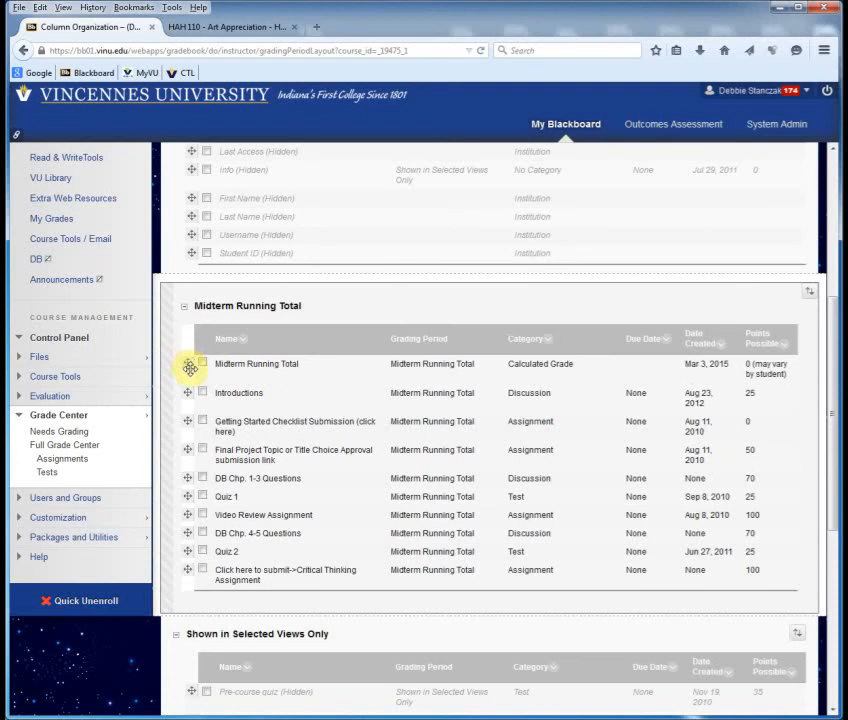
{"action": "left_click_drag", "start_coordinate": [187, 361], "coordinate": [184, 581]}
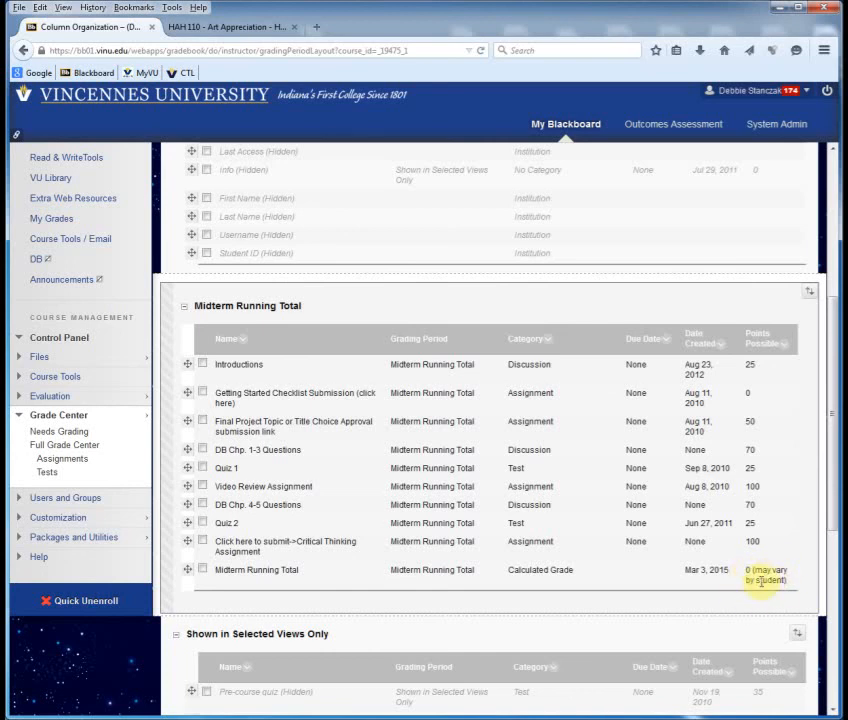
Step: Check the points possible of the remaining columns and submit the column organization changes
{"action": "scroll", "coordinate": [762, 584], "scroll_direction": "down", "scroll_amount": 5}
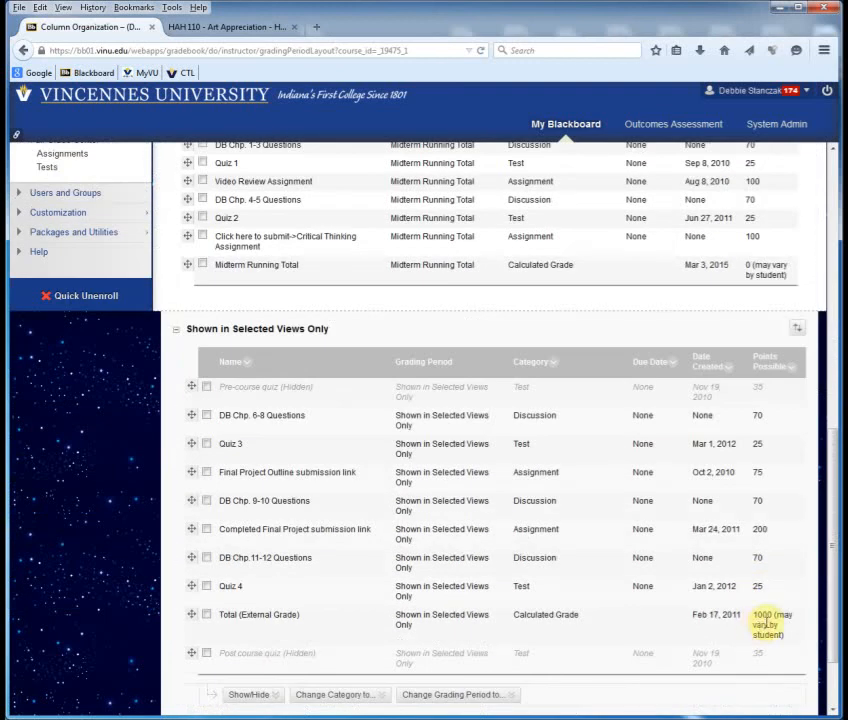
{"action": "scroll", "coordinate": [762, 625], "scroll_direction": "up", "scroll_amount": 2}
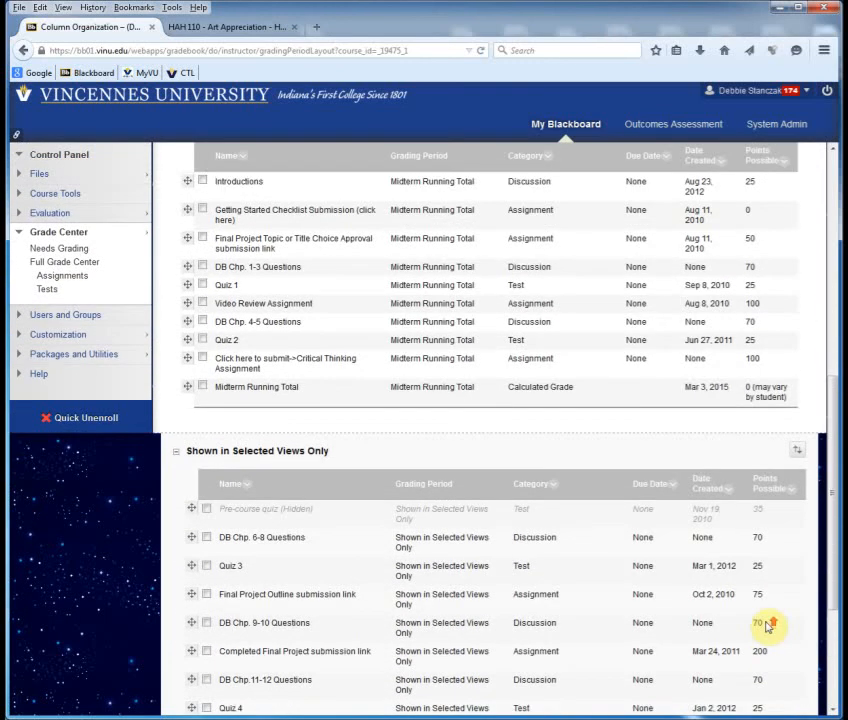
{"action": "scroll", "coordinate": [767, 626], "scroll_direction": "up", "scroll_amount": 2}
{"action": "scroll", "coordinate": [765, 626], "scroll_direction": "up", "scroll_amount": 6}
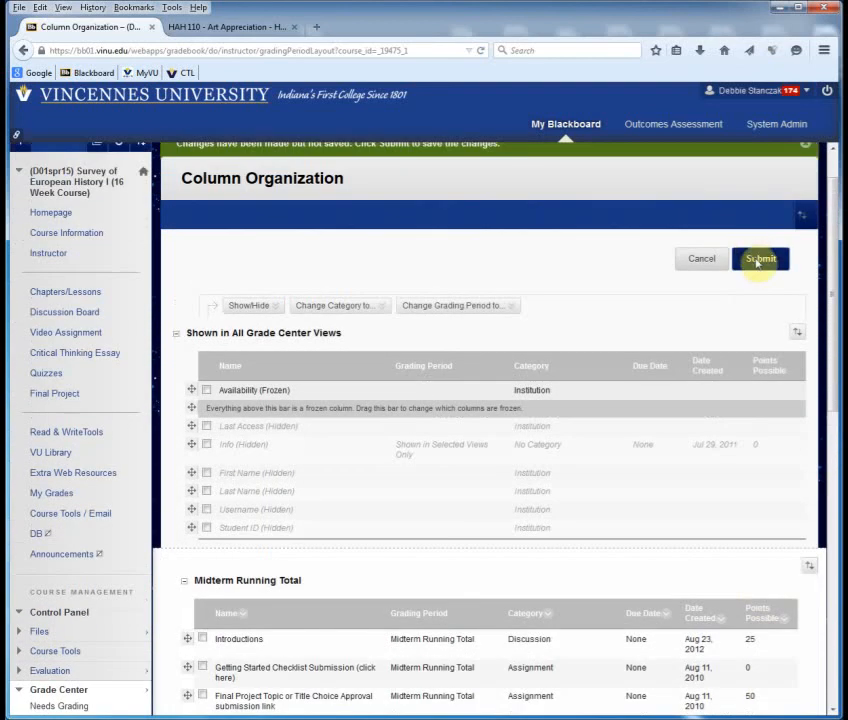
{"action": "left_click", "coordinate": [757, 262]}
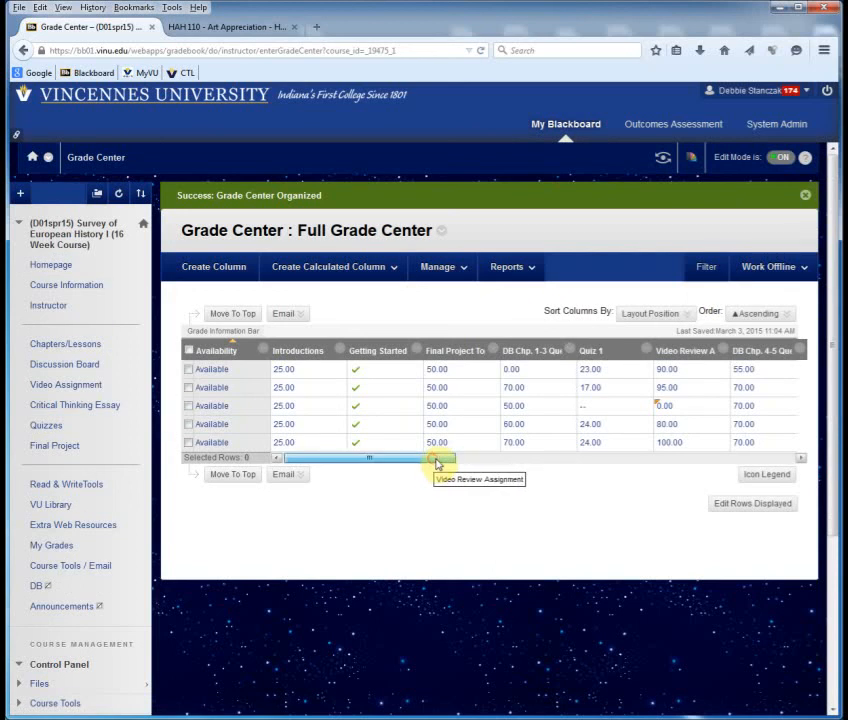
Step: Examine the Midterm Running Total column and its neighbouring grade columns in the Full Grade Center
{"action": "left_click_drag", "start_coordinate": [437, 460], "coordinate": [468, 461]}
{"action": "left_click", "coordinate": [800, 458]}
{"action": "left_click", "coordinate": [800, 458]}
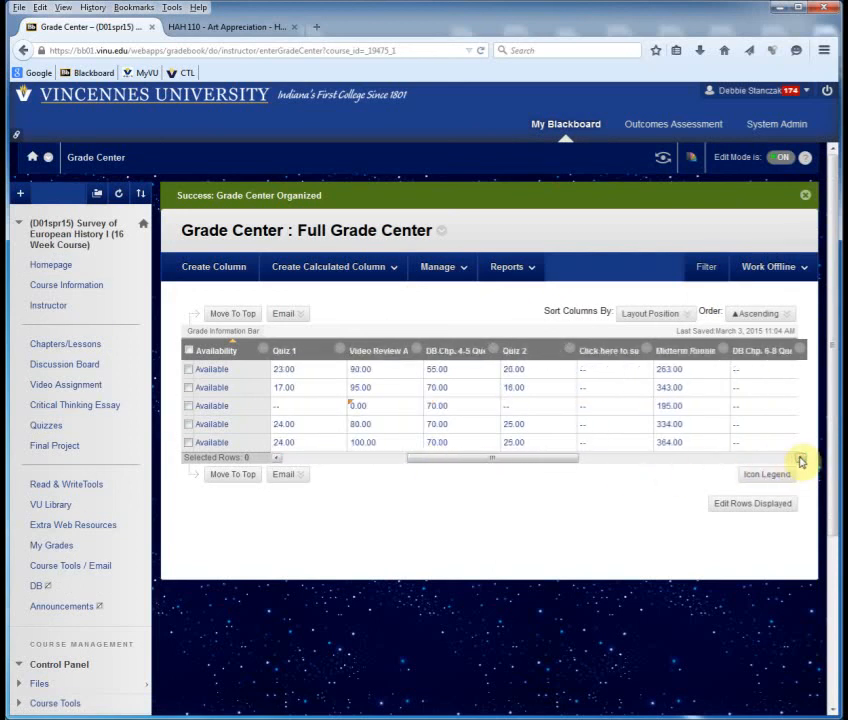
{"action": "left_click", "coordinate": [800, 458]}
{"action": "left_click", "coordinate": [800, 458]}
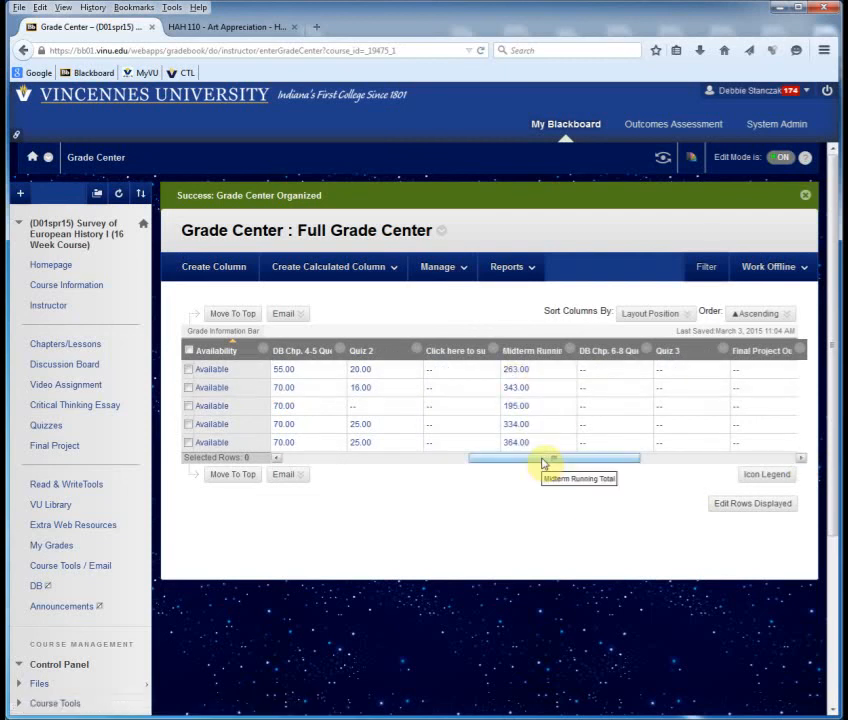
{"action": "left_click_drag", "start_coordinate": [549, 460], "coordinate": [611, 461]}
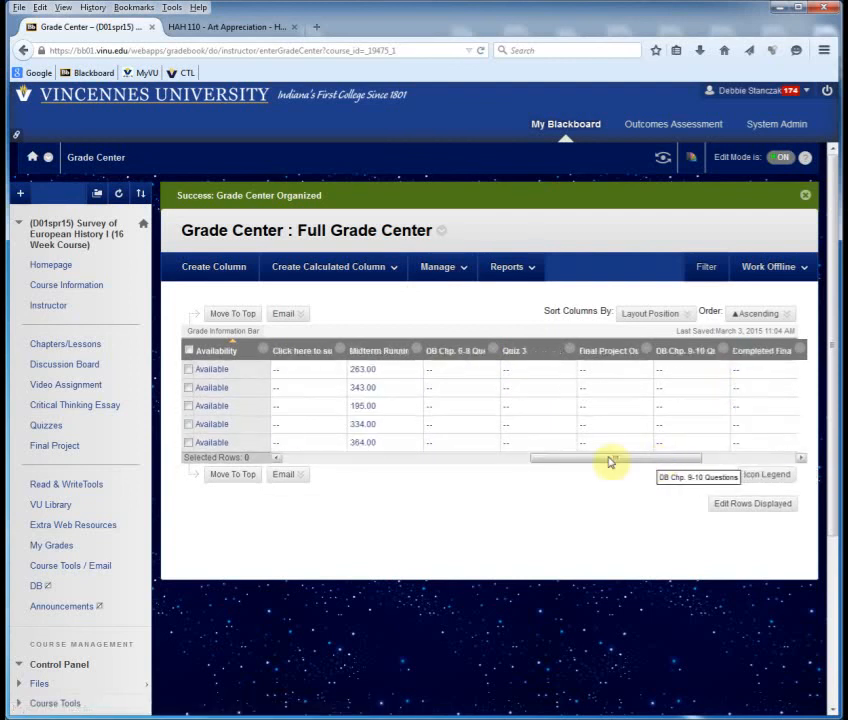
{"action": "left_click", "coordinate": [277, 458]}
{"action": "left_click", "coordinate": [277, 458]}
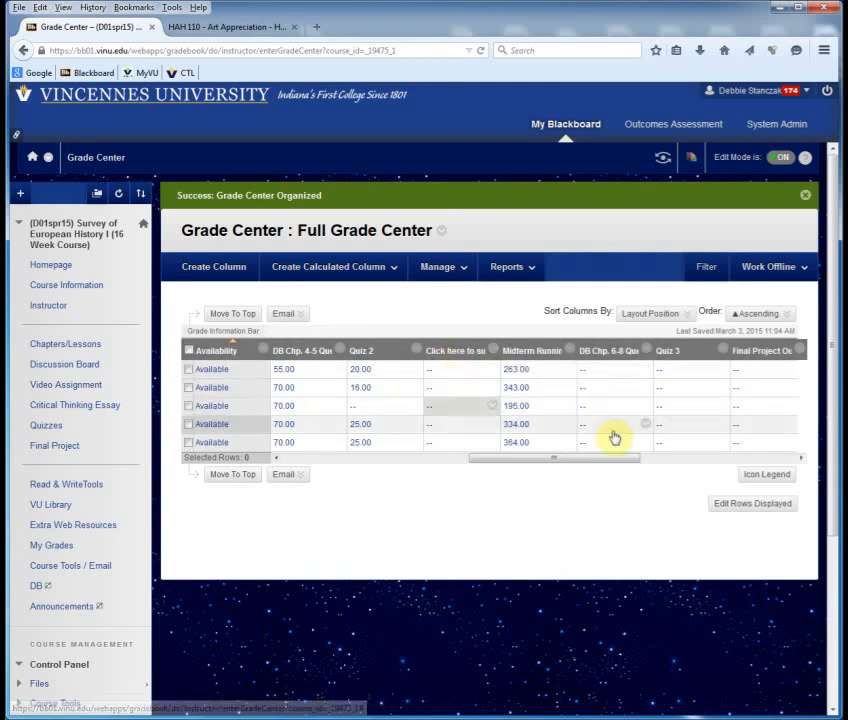
Step: Enter a grade of 20 for Quiz 3 in the first student's row
{"action": "left_click", "coordinate": [802, 461]}
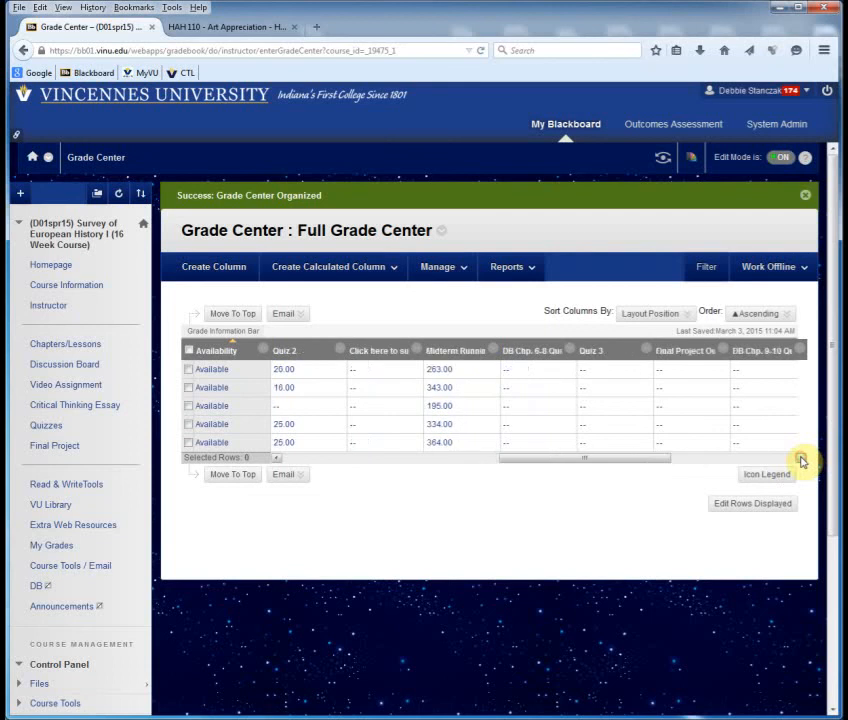
{"action": "left_click", "coordinate": [605, 372]}
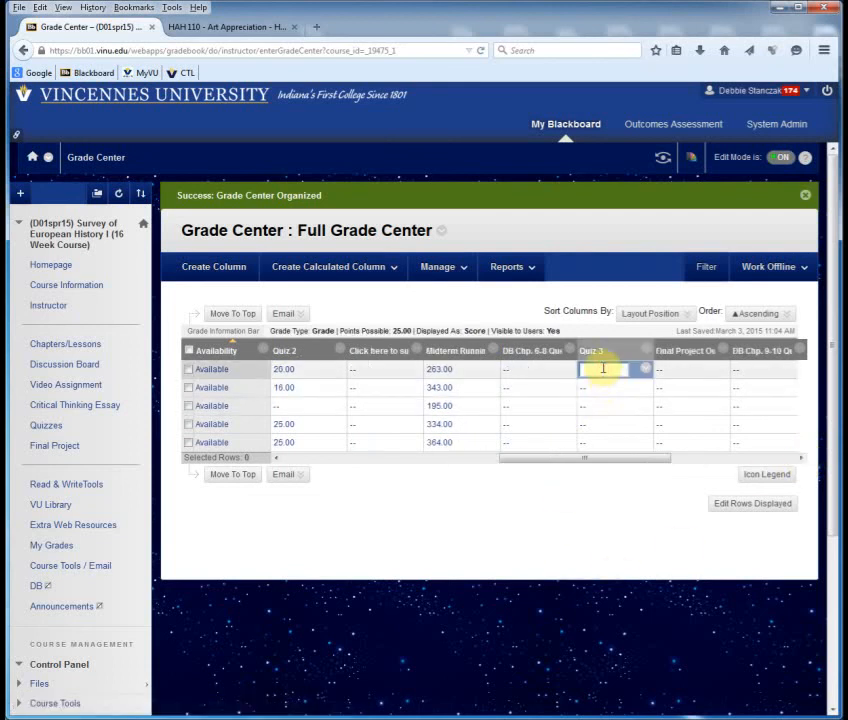
{"action": "type", "text": "20"}
{"action": "key", "text": "Return"}
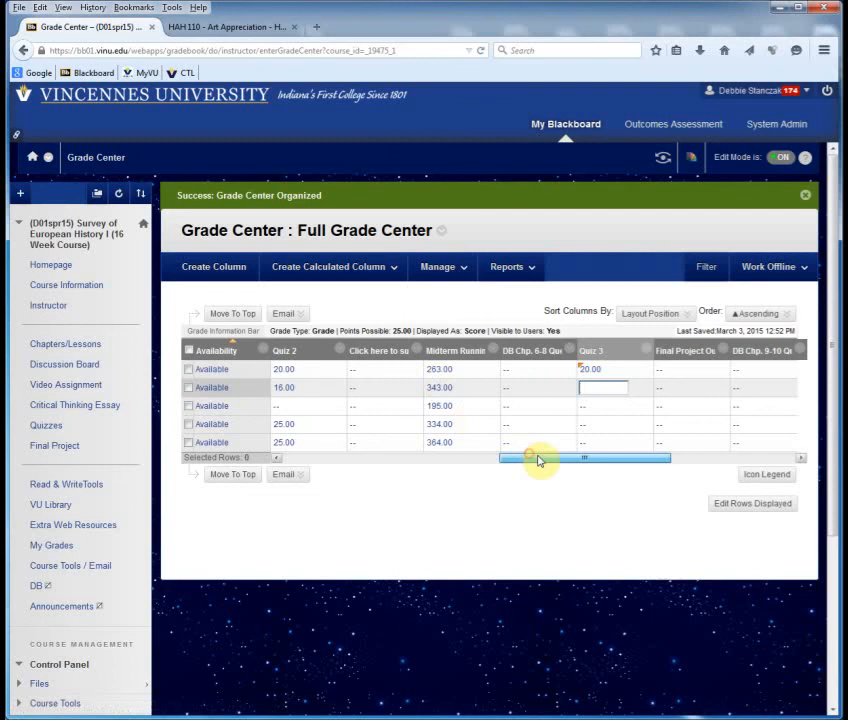
Step: Compare the first student's overall Total with the Midterm Running Total
{"action": "left_click_drag", "start_coordinate": [540, 458], "coordinate": [719, 460]}
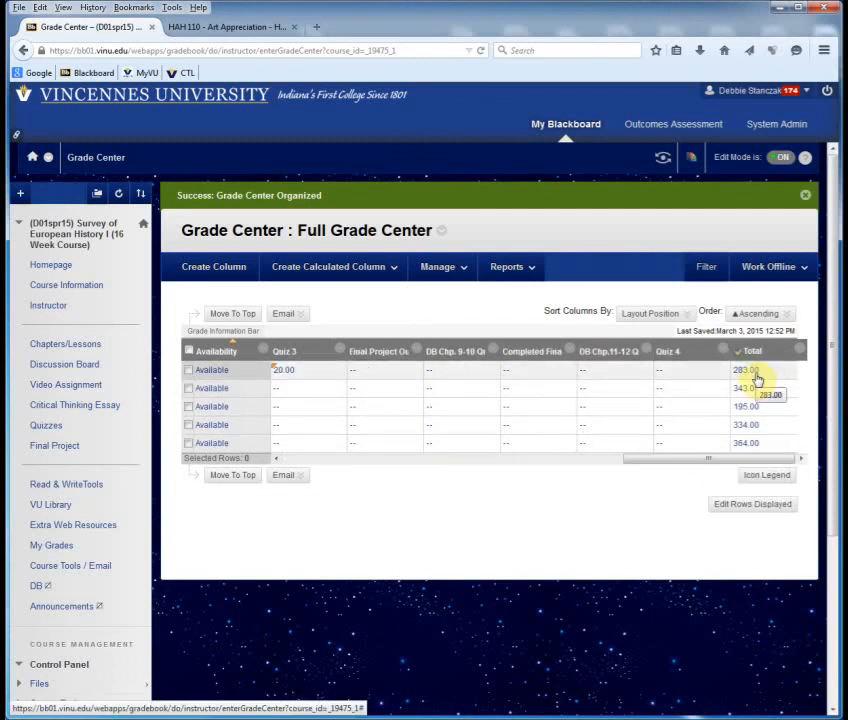
{"action": "left_click", "coordinate": [278, 460]}
{"action": "left_click", "coordinate": [278, 460]}
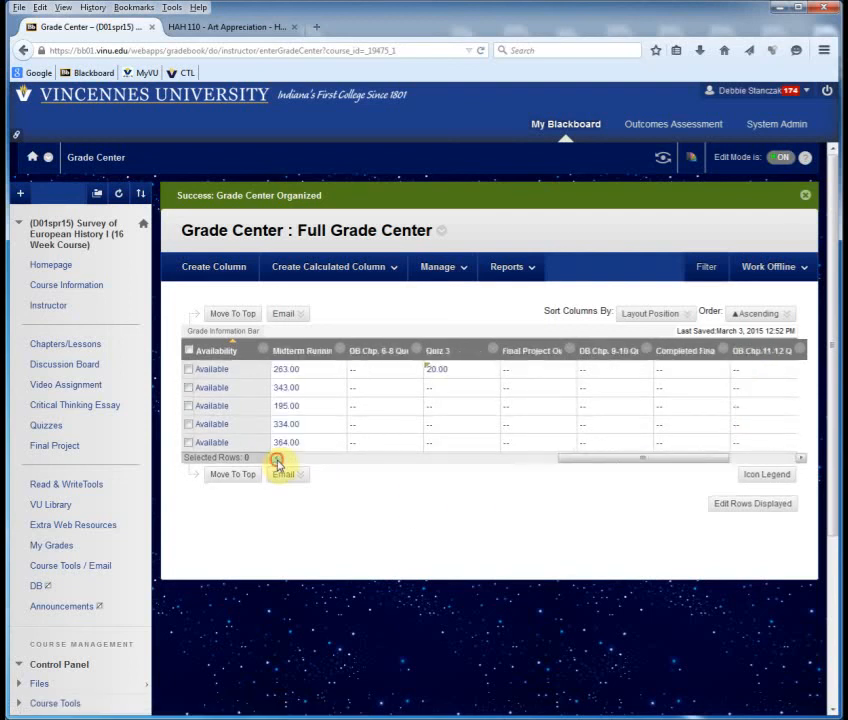
{"action": "left_click", "coordinate": [278, 460]}
{"action": "left_click", "coordinate": [278, 460]}
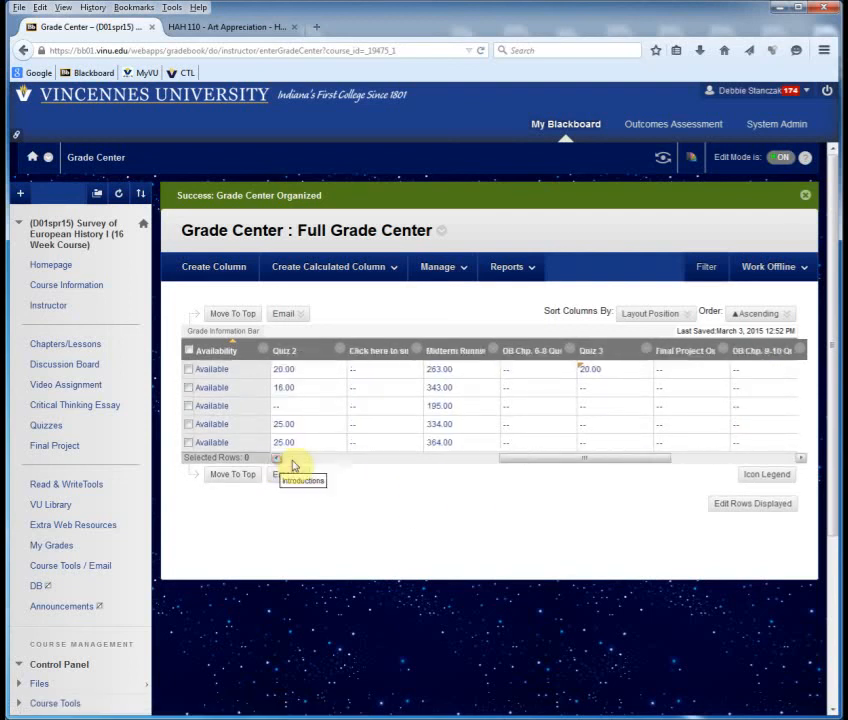
Step: Clear the first student's Quiz 3 override grade and return to the Midterm Running Total column
{"action": "left_click", "coordinate": [608, 370]}
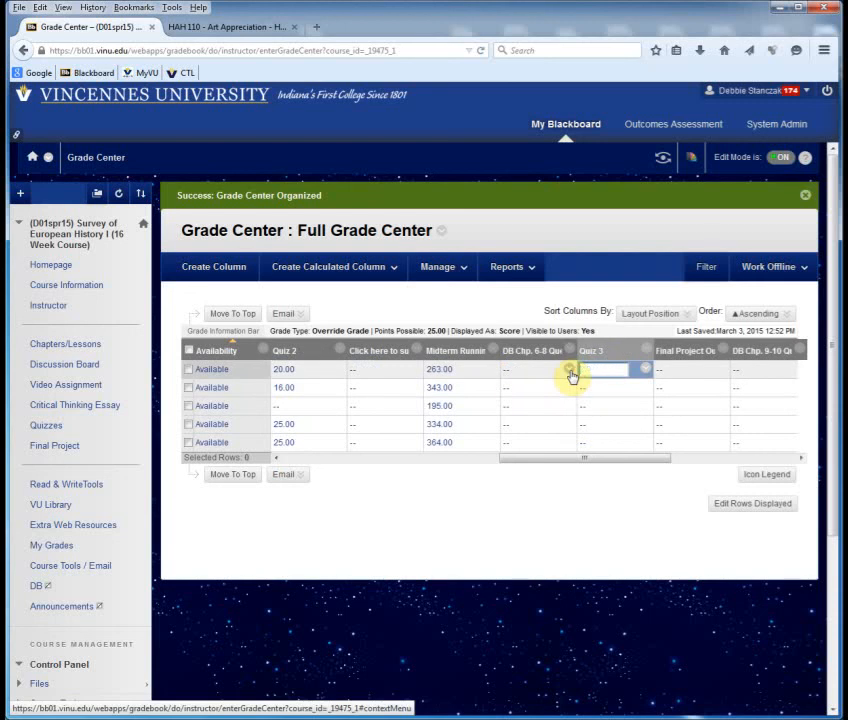
{"action": "key", "text": "Return"}
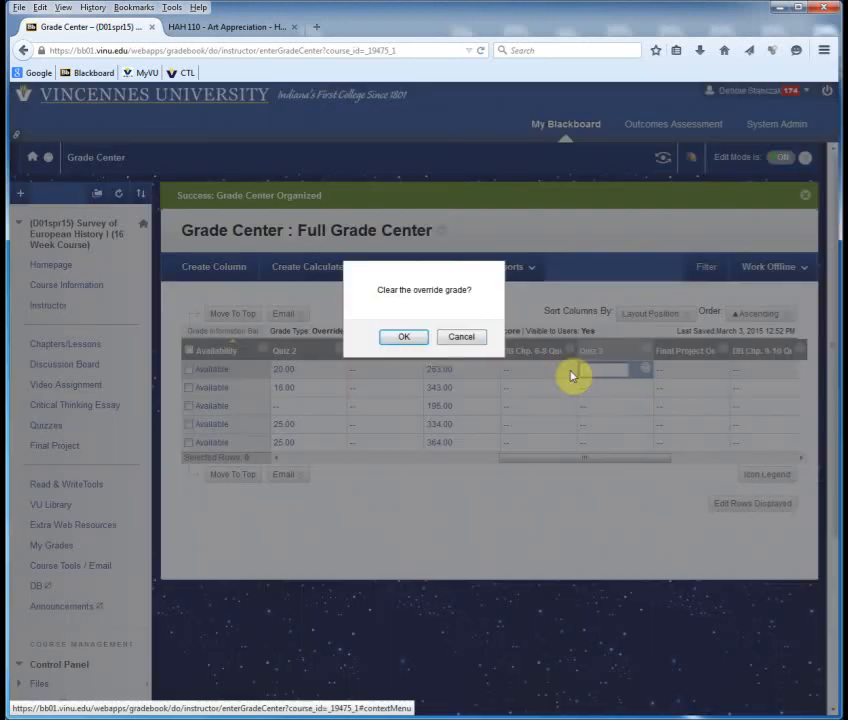
{"action": "left_click", "coordinate": [400, 338]}
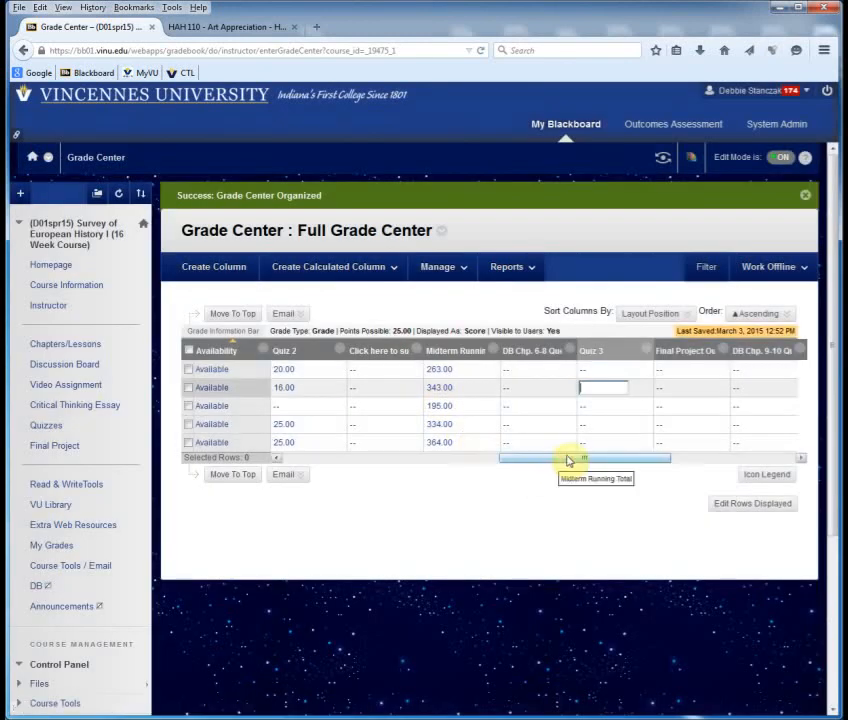
{"action": "left_click_drag", "start_coordinate": [567, 457], "coordinate": [343, 467]}
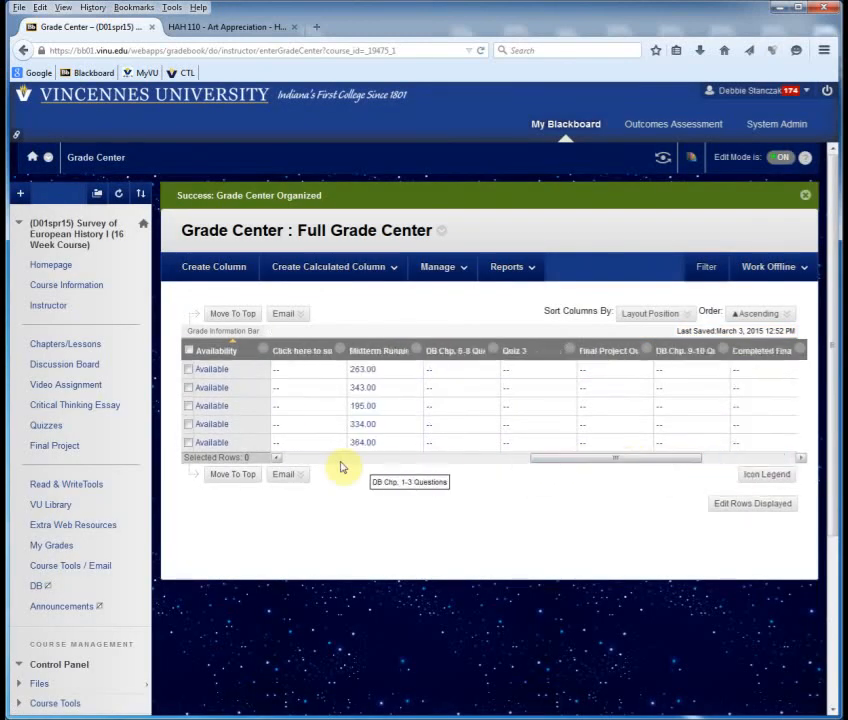
{"action": "left_click", "coordinate": [277, 459]}
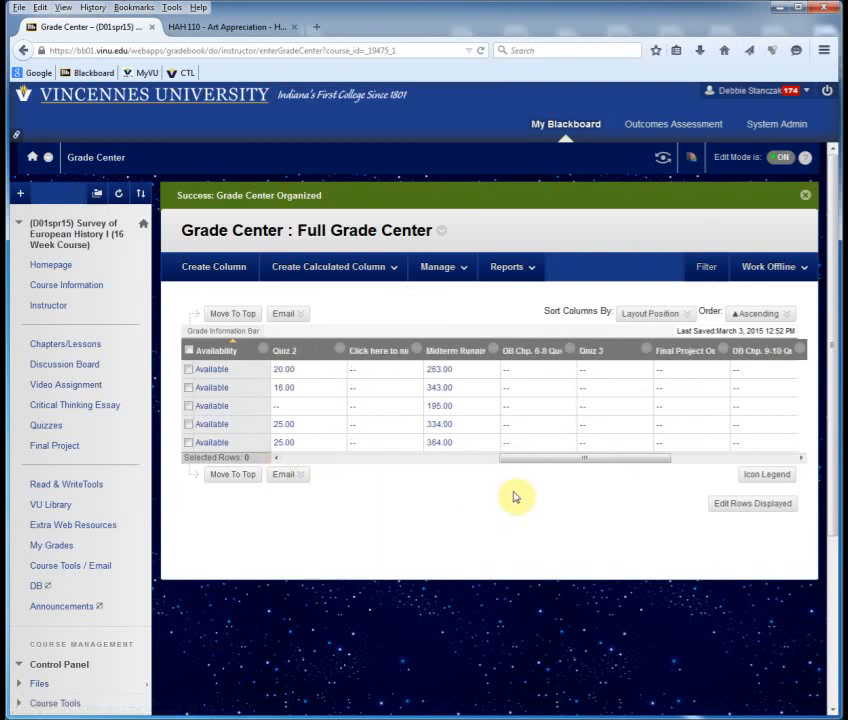